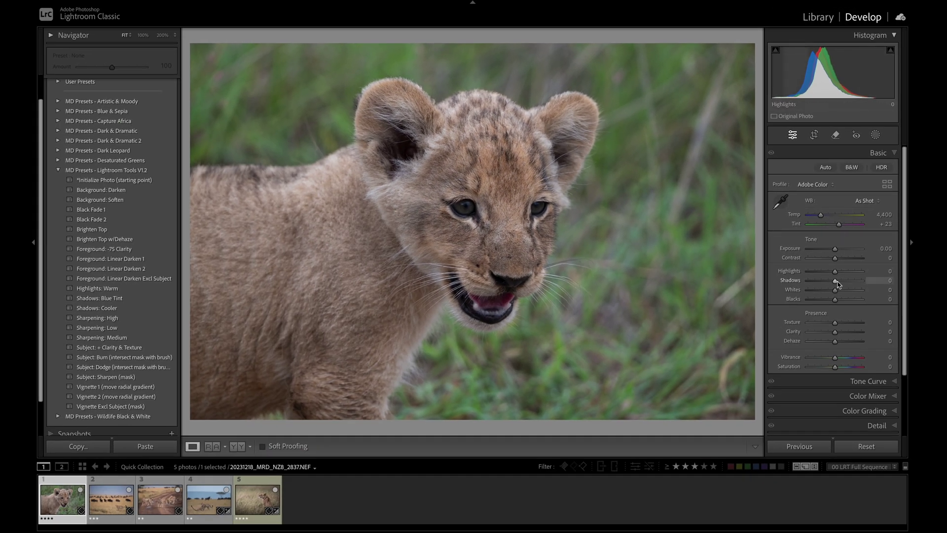
Step: Raise Highlights to +100 and Shadows to +64, then lift Whites to +83 while checking the clipping warnings
drag(832, 74, 883, 74)
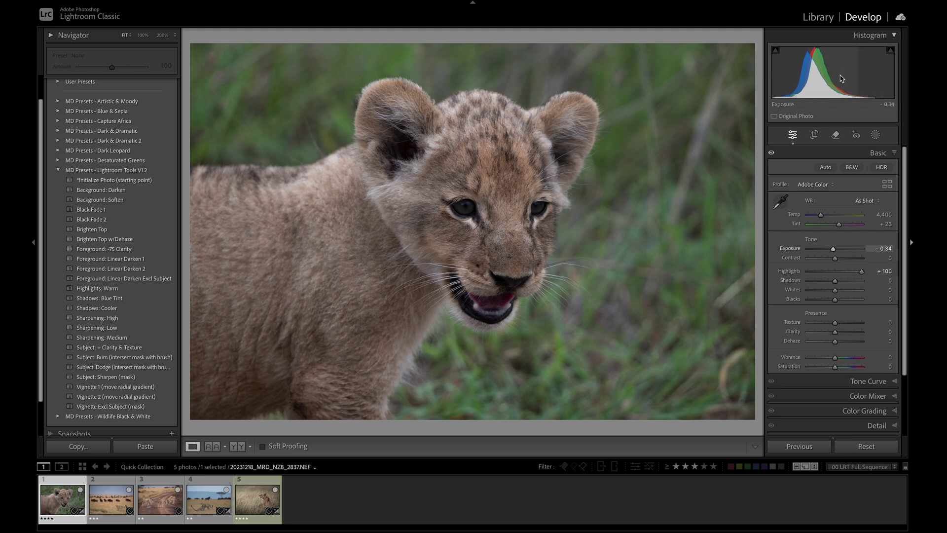
drag(782, 72, 818, 72)
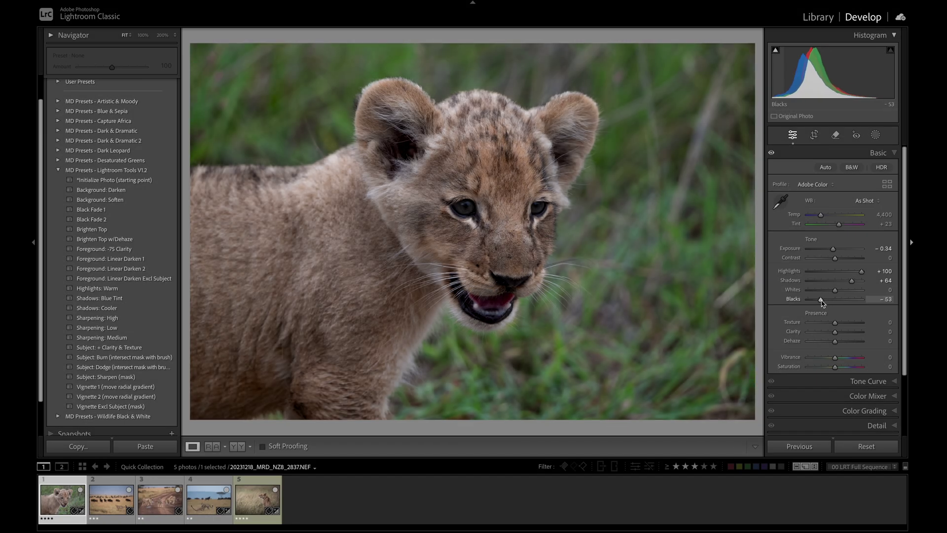
click(778, 52)
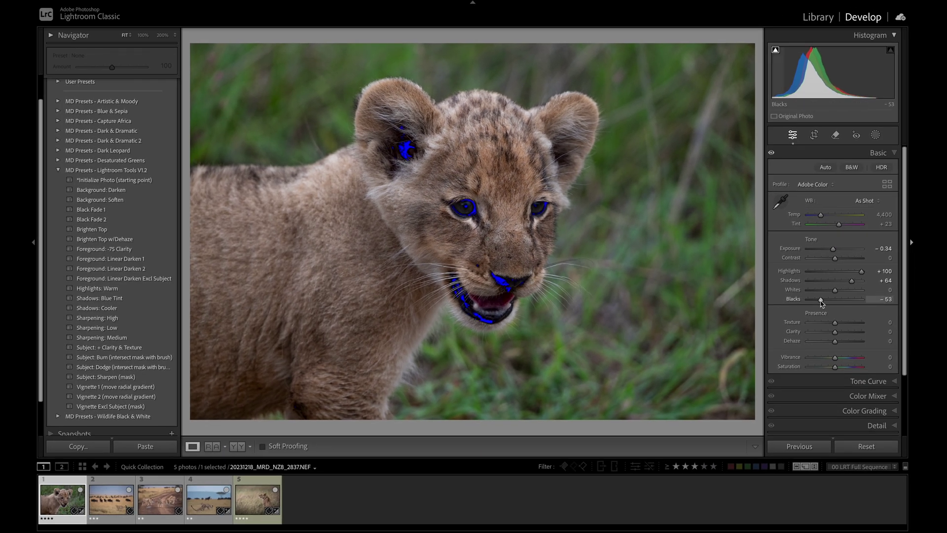
key(j)
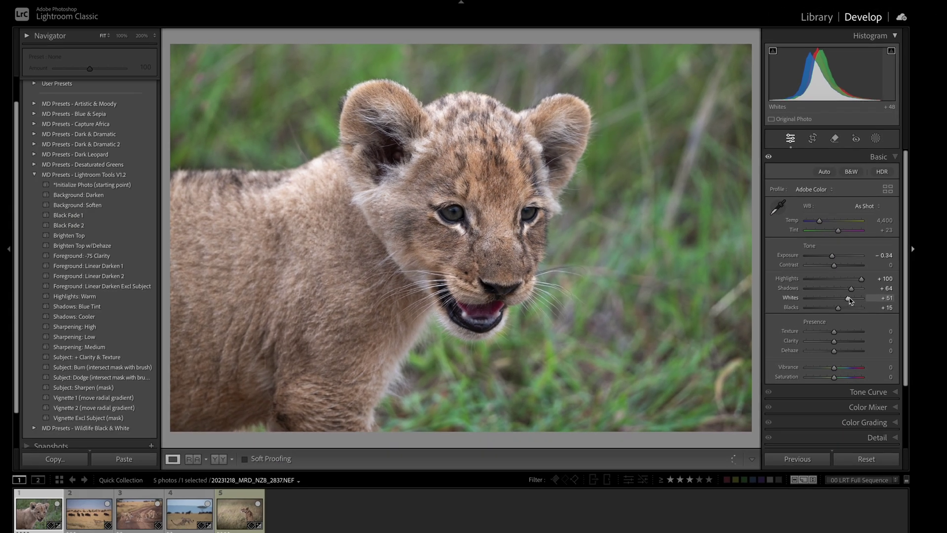
drag(815, 527, 850, 527)
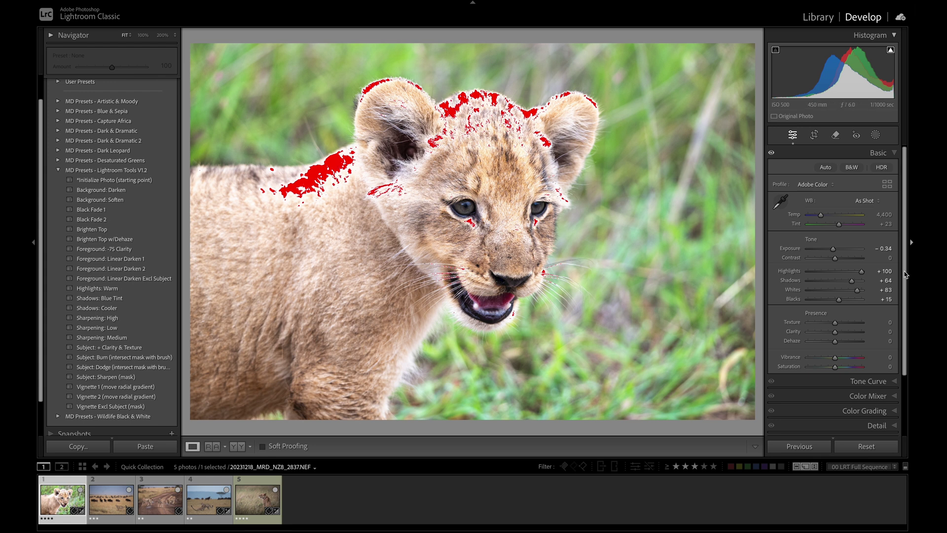
Step: Settle Whites at +56 and Blacks near −11 using the Alt clipping preview
drag(857, 291, 848, 291)
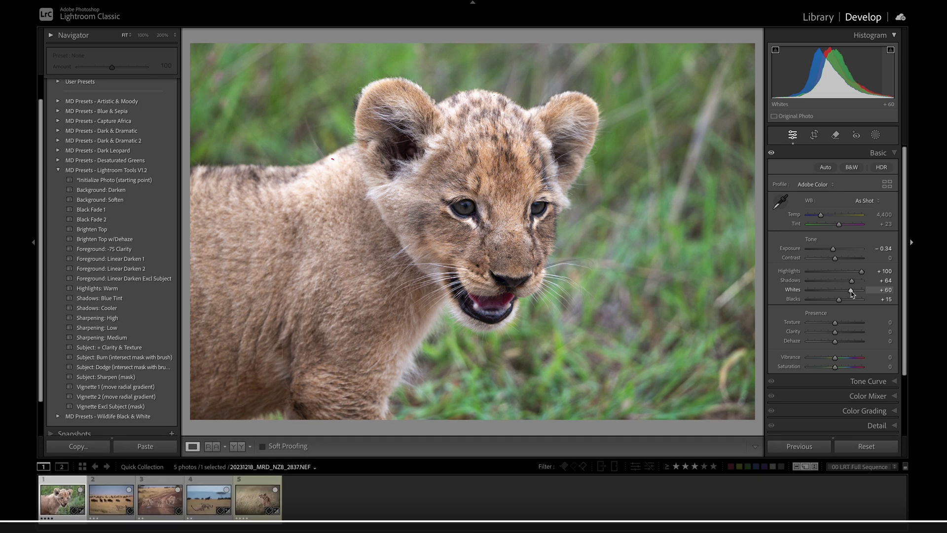
drag(851, 291, 833, 303)
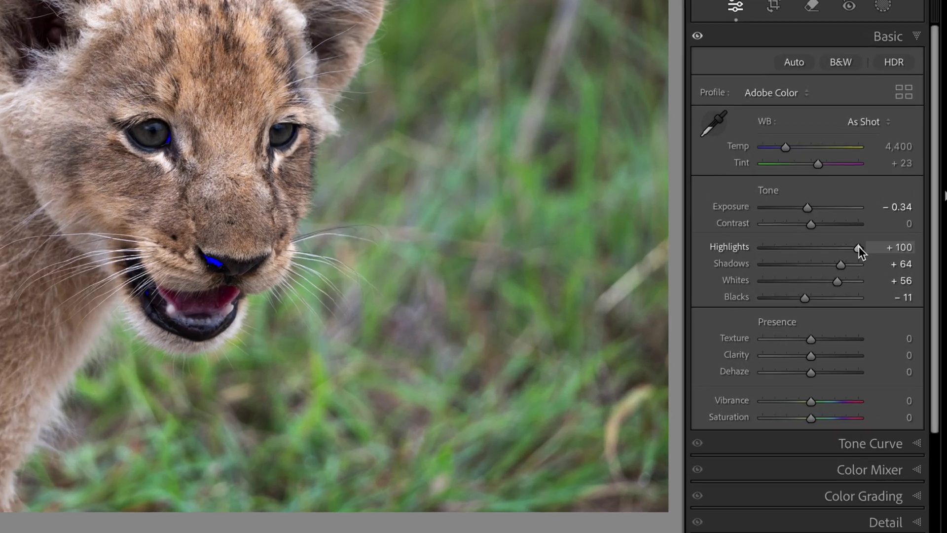
Step: Zero the cub photo's Highlights, Shadows, Whites, Blacks and Exposure sliders
double_click(861, 270)
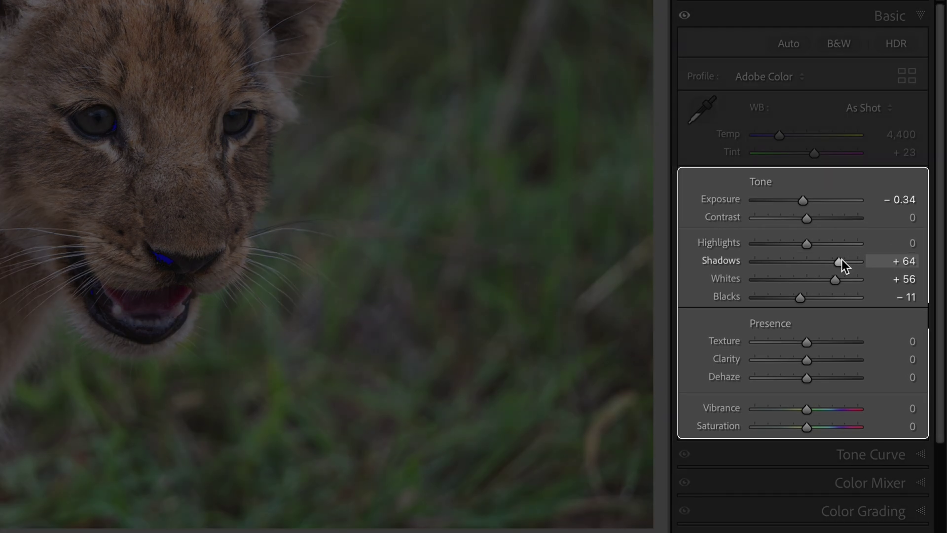
double_click(841, 261)
drag(833, 281, 806, 280)
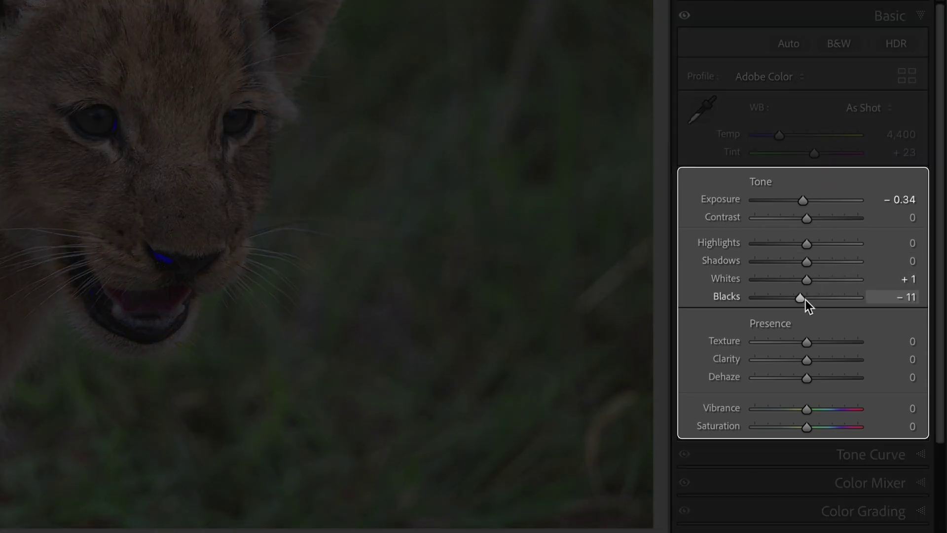
double_click(807, 279)
double_click(802, 297)
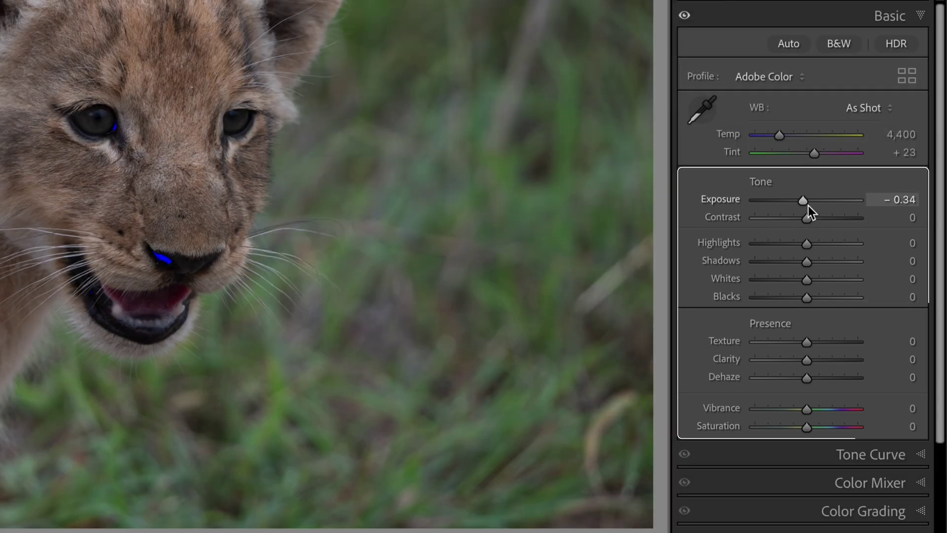
double_click(805, 202)
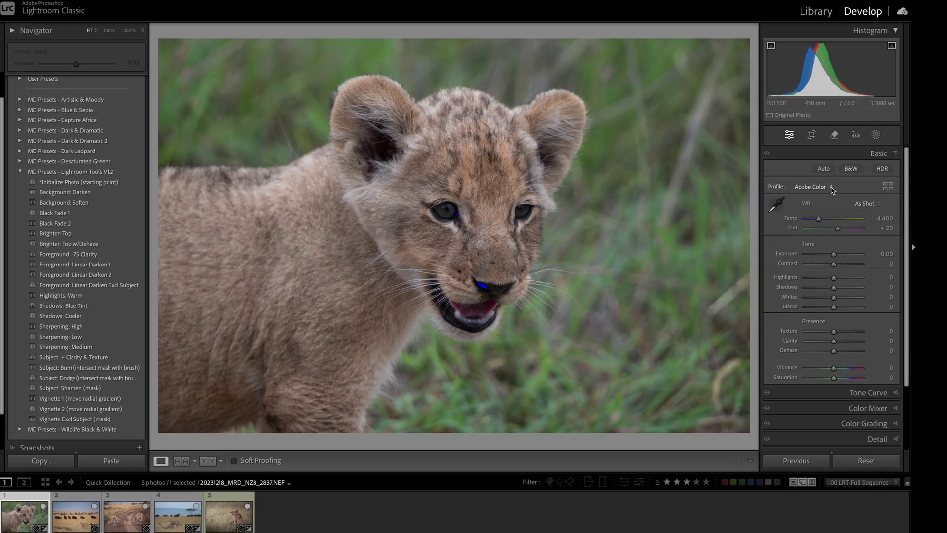
Step: Try the Adobe Landscape and Adobe Standard profiles from the Profile dropdown
click(832, 185)
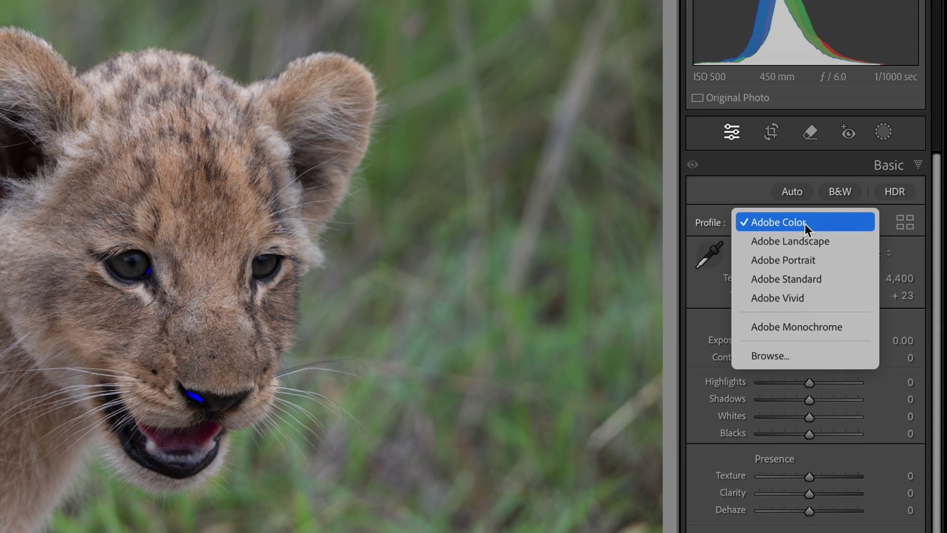
click(802, 227)
click(824, 190)
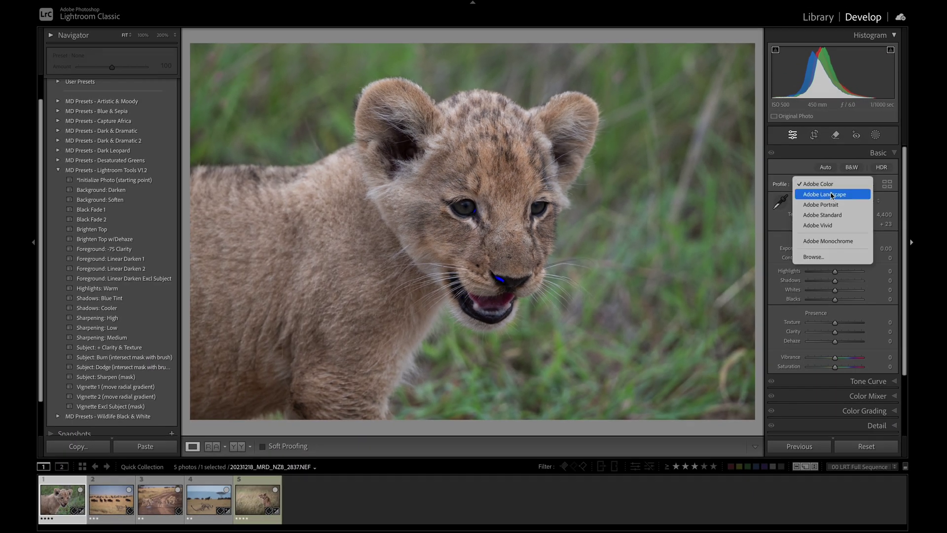
click(831, 193)
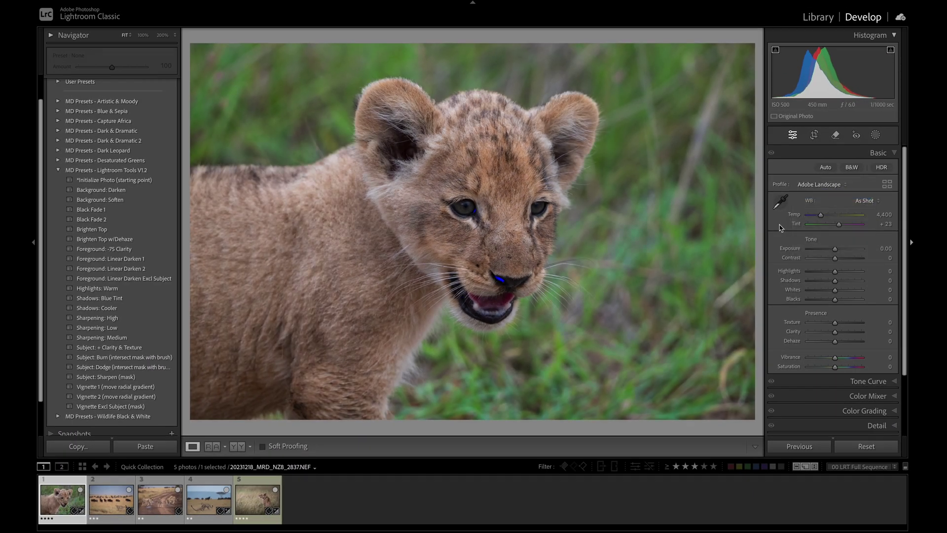
click(841, 186)
click(843, 206)
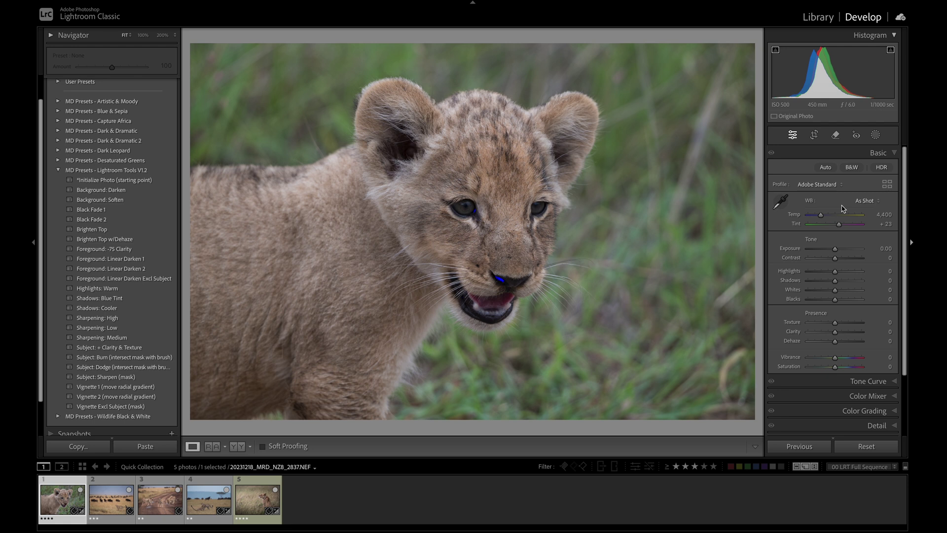
Step: In the Profile Browser, compare Camera Landscape and Camera Flat, and apply Camera Flat
click(887, 185)
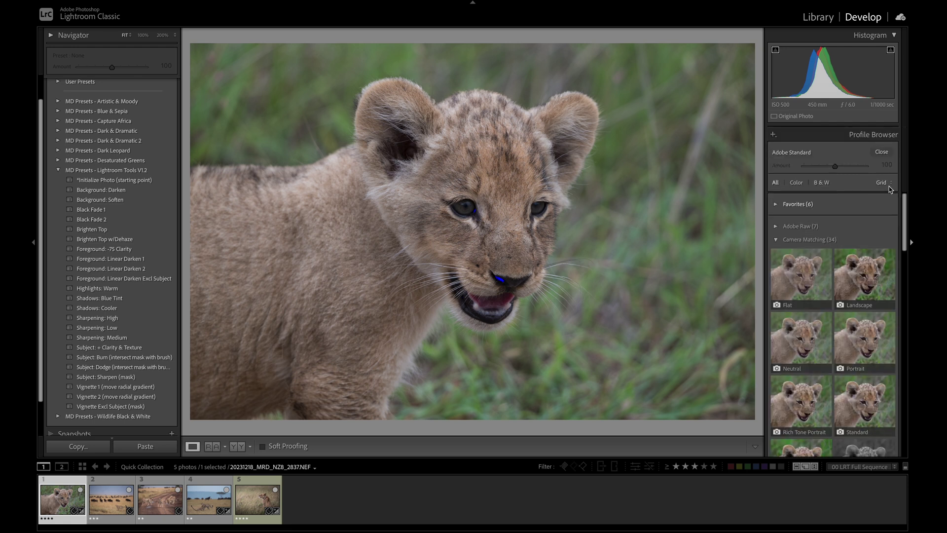
scroll(857, 228, down, 2)
click(853, 232)
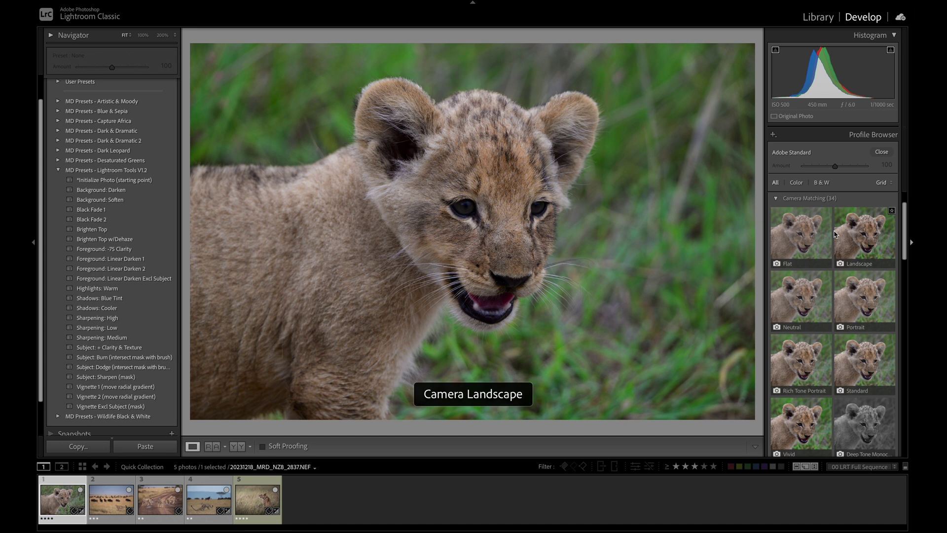
click(805, 238)
click(807, 242)
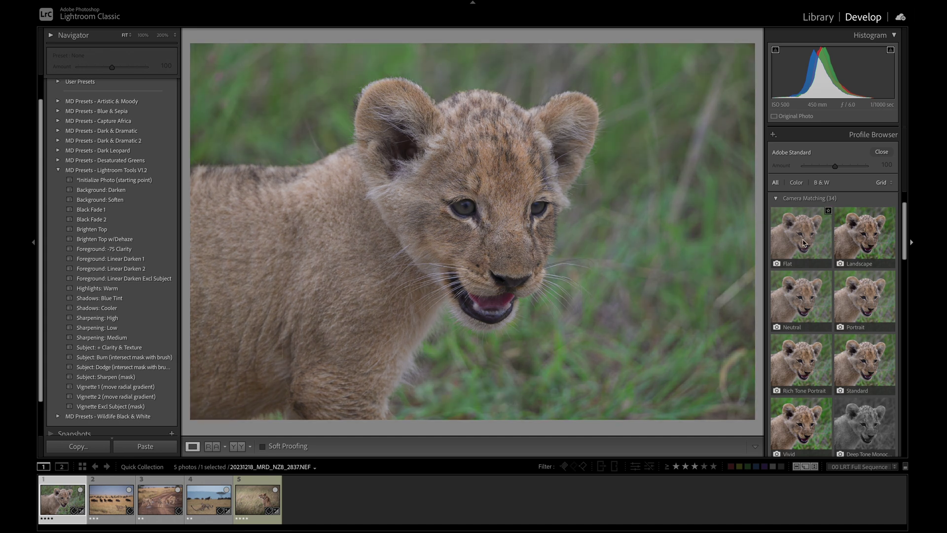
click(804, 241)
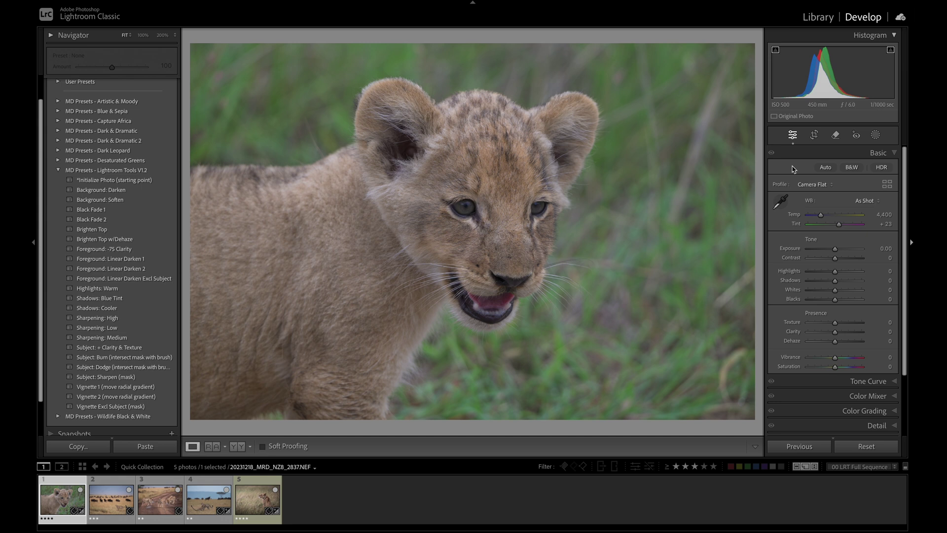
Step: Undo Auto, then auto-set Exposure +0.11, Whites +65, Blacks −26, Shadows +39, Highlights −48 individually
click(825, 168)
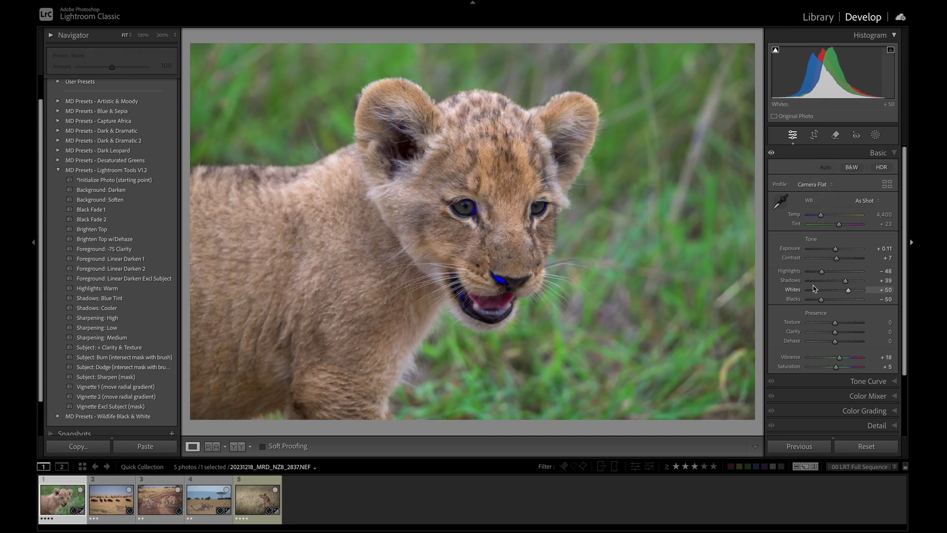
key(ctrl+z)
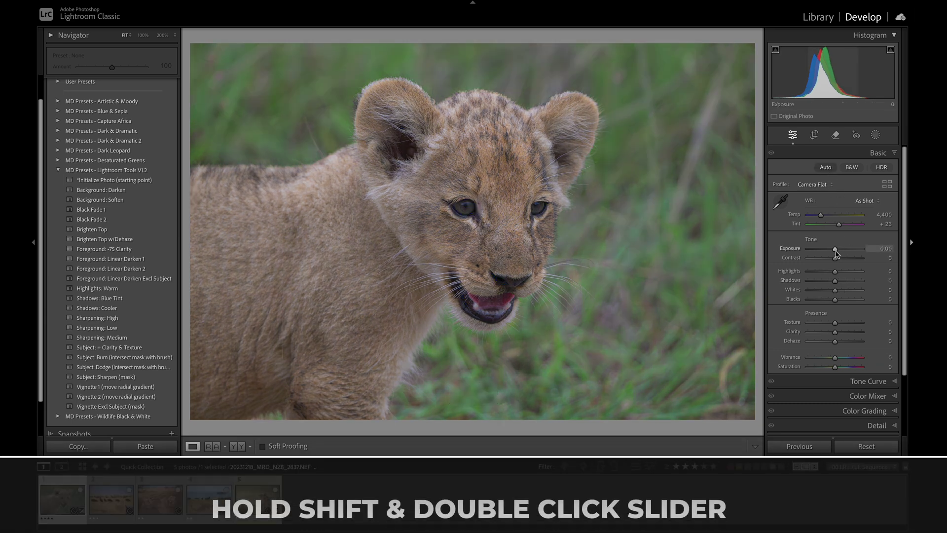
shift+double_click(836, 253)
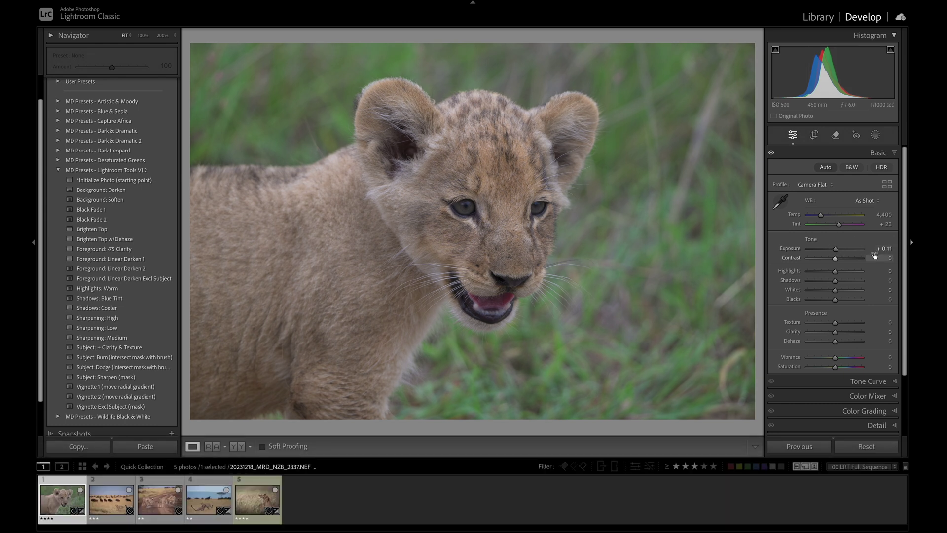
shift+double_click(835, 299)
shift+double_click(835, 290)
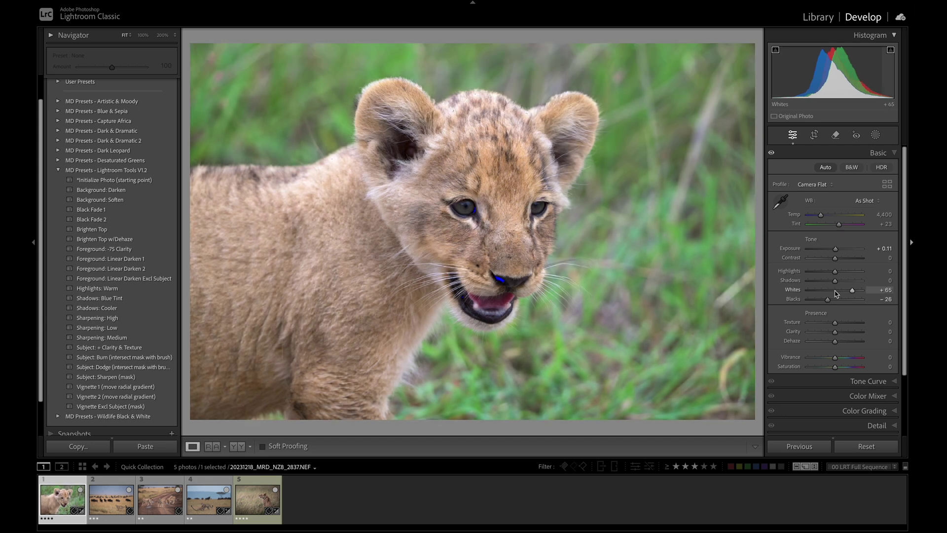
shift+double_click(836, 280)
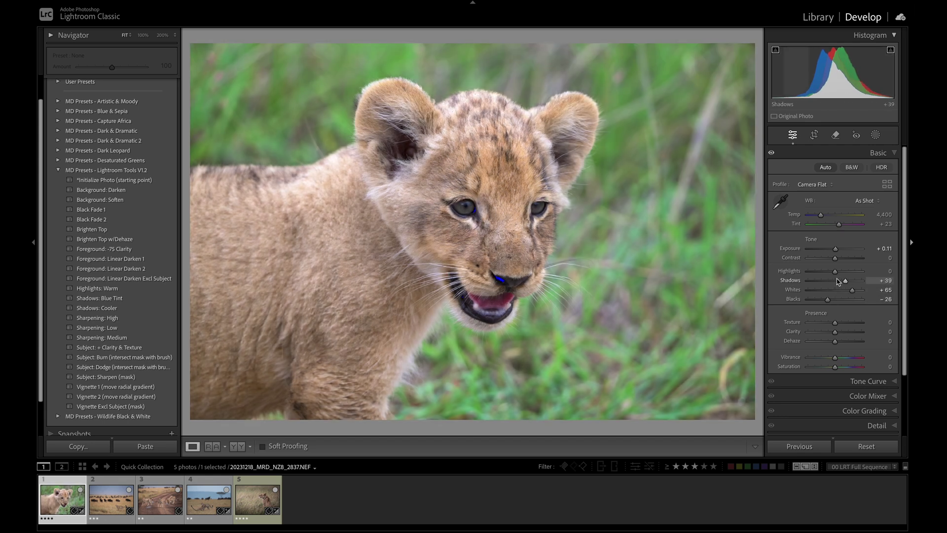
shift+double_click(836, 272)
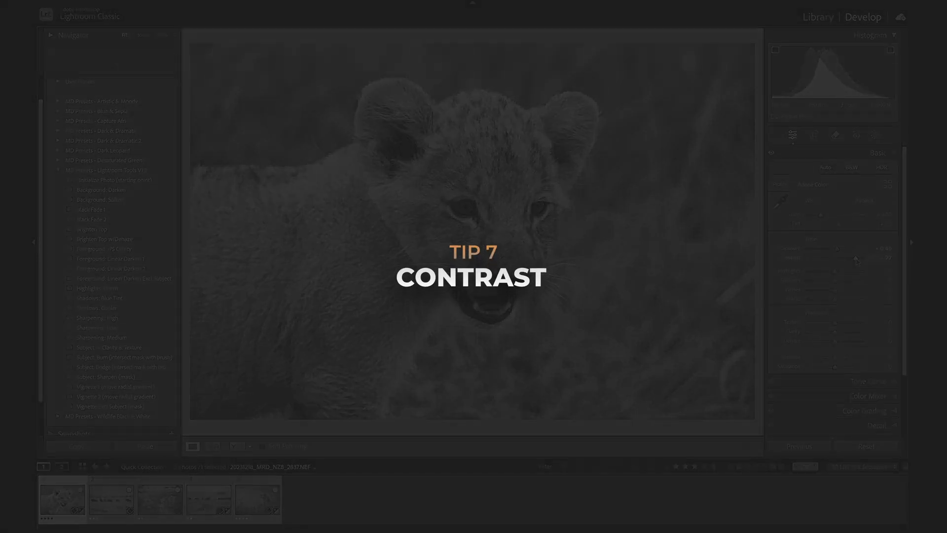
Step: Try Contrast, reset Contrast and Exposure, then set Exposure −0.15 and Blacks +53
mouse_move(852, 262)
mouse_down()
mouse_move(842, 262)
mouse_move(851, 264)
mouse_up()
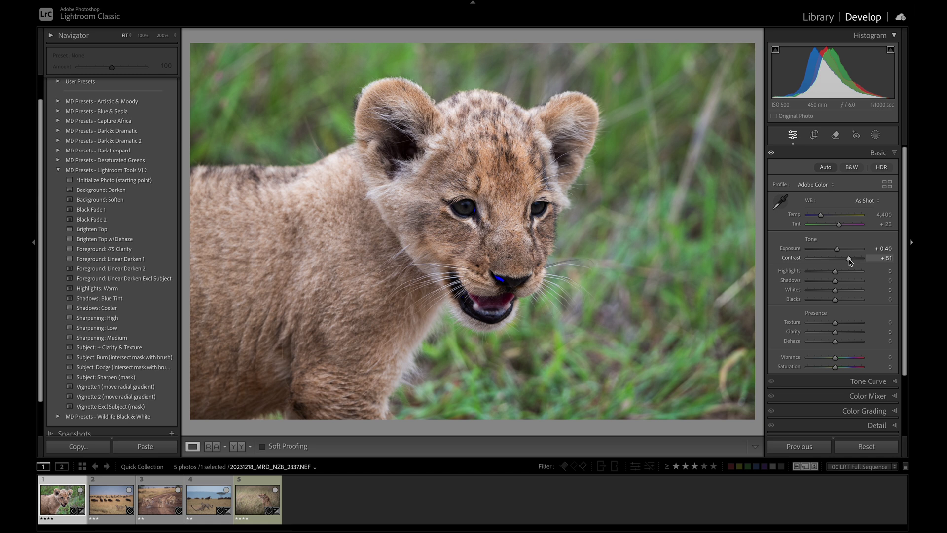
double_click(850, 260)
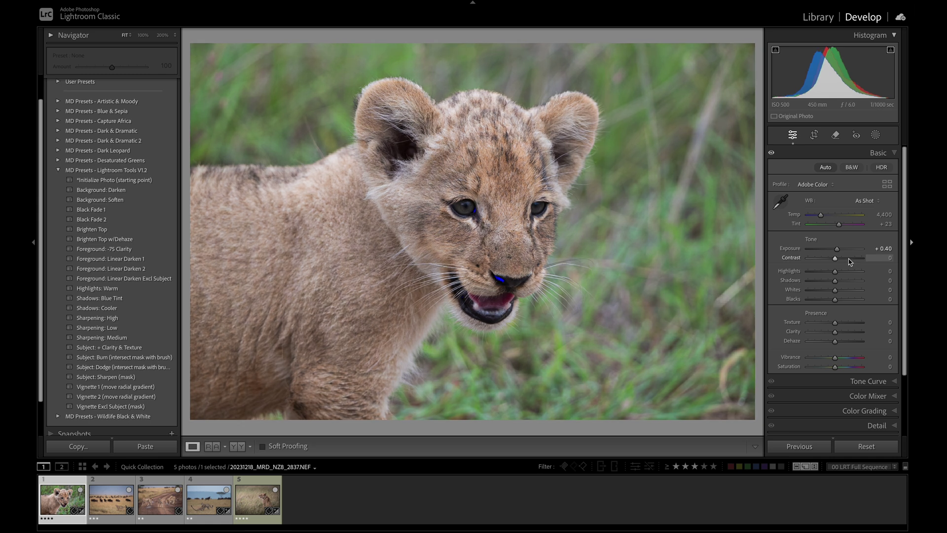
double_click(837, 250)
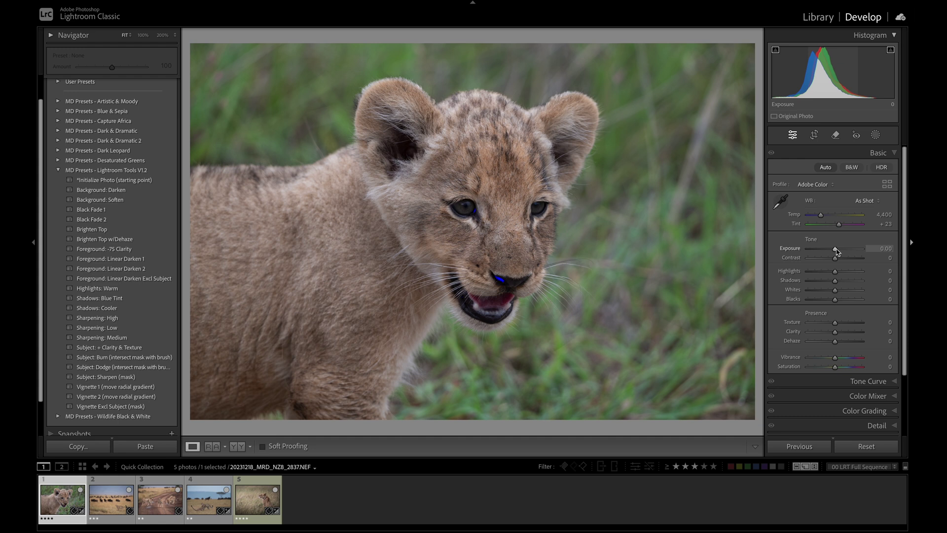
drag(836, 251, 836, 252)
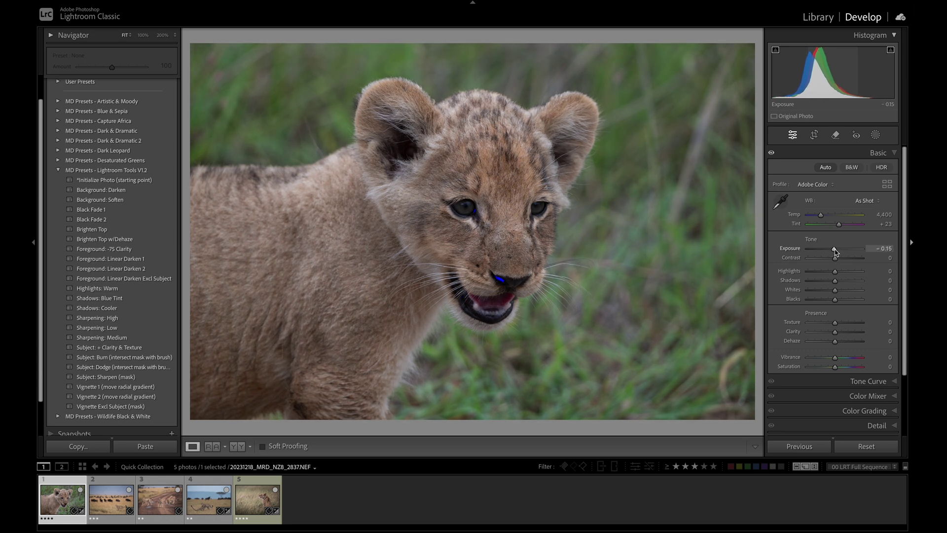
drag(836, 299, 851, 303)
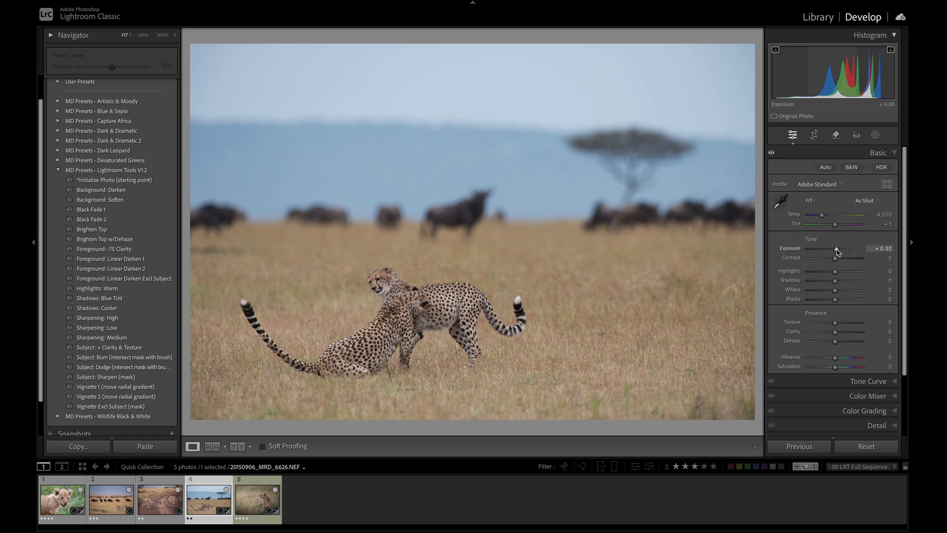
Step: Tweak the cheetah photo's exposure, then darken its sky with a linear gradient at Exposure −0.47
drag(836, 248, 838, 250)
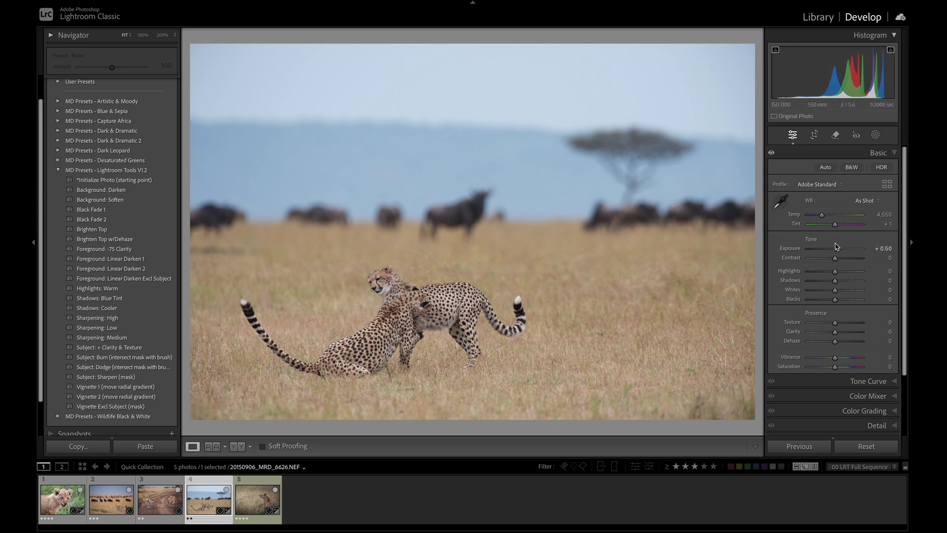
drag(839, 250, 840, 252)
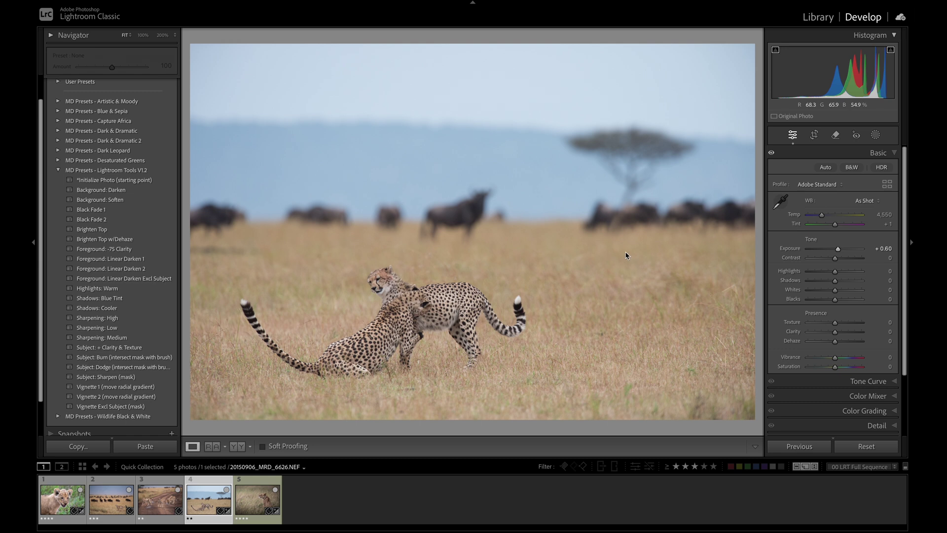
click(875, 134)
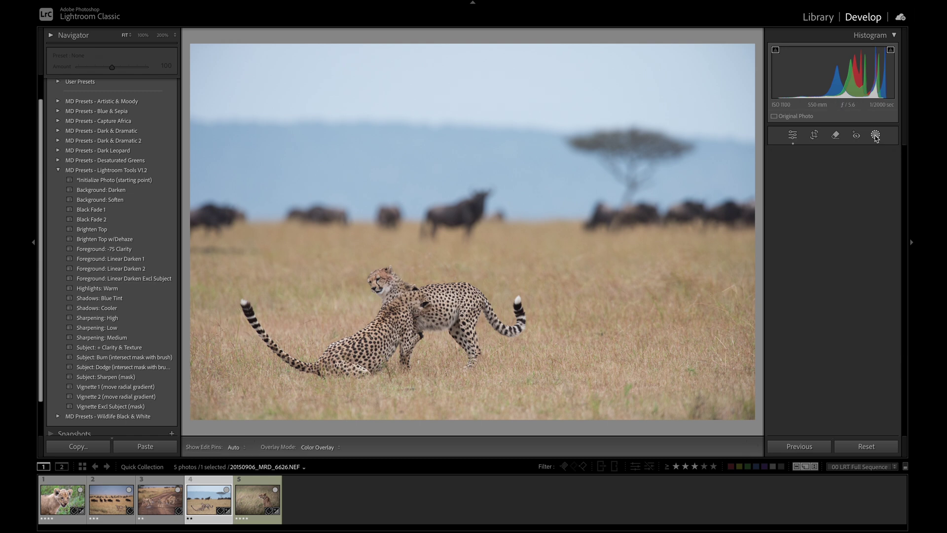
click(809, 240)
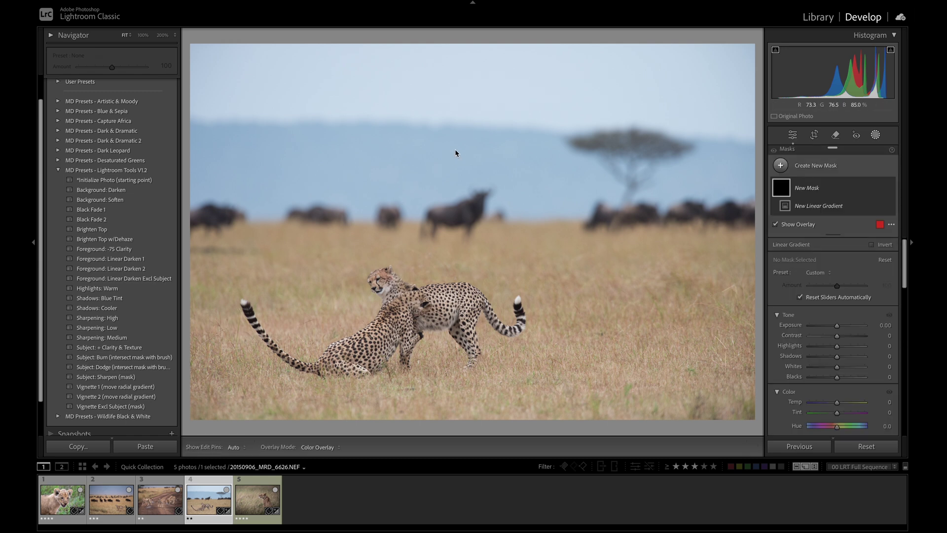
drag(467, 122, 467, 273)
drag(837, 339, 835, 341)
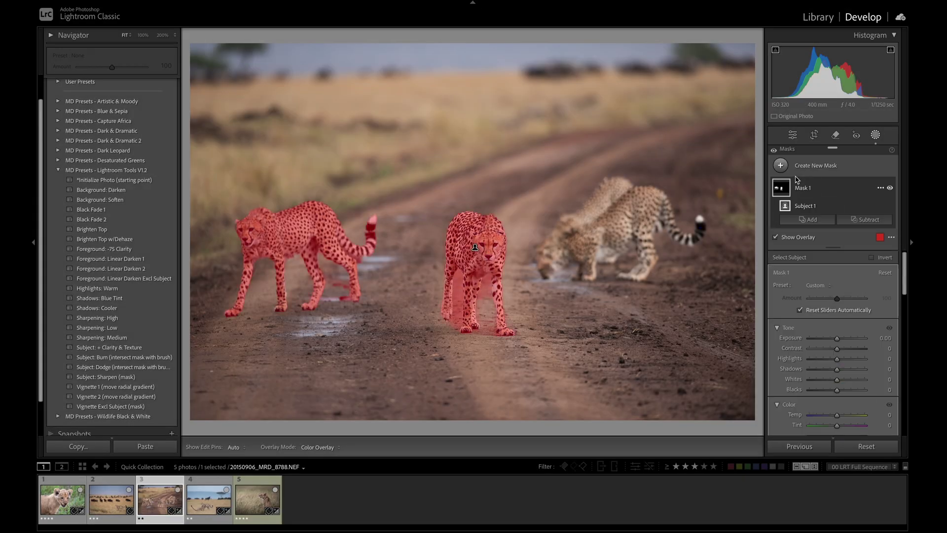
Step: At 200% zoom, brush-subtract the ground between the centre cheetah's legs and paws
click(488, 291)
drag(349, 318, 499, 202)
drag(391, 317, 389, 265)
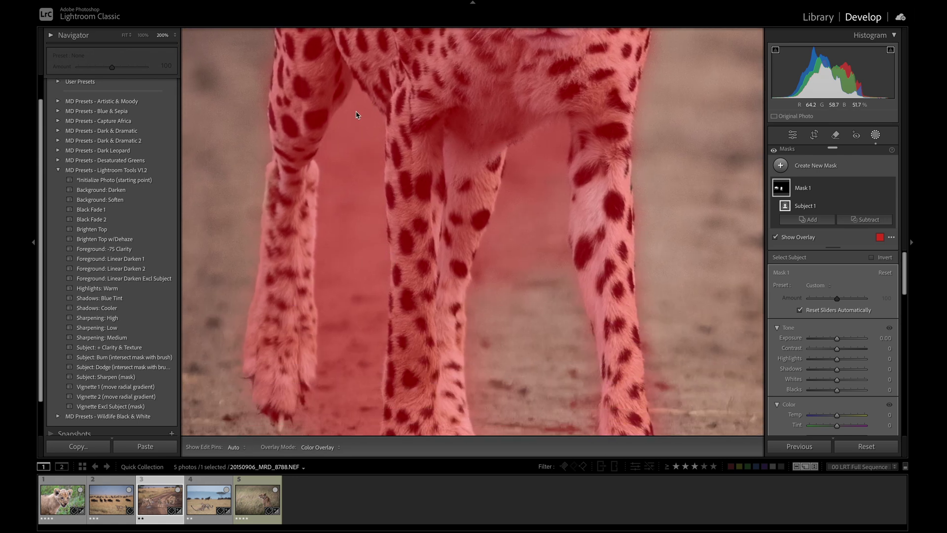
click(864, 223)
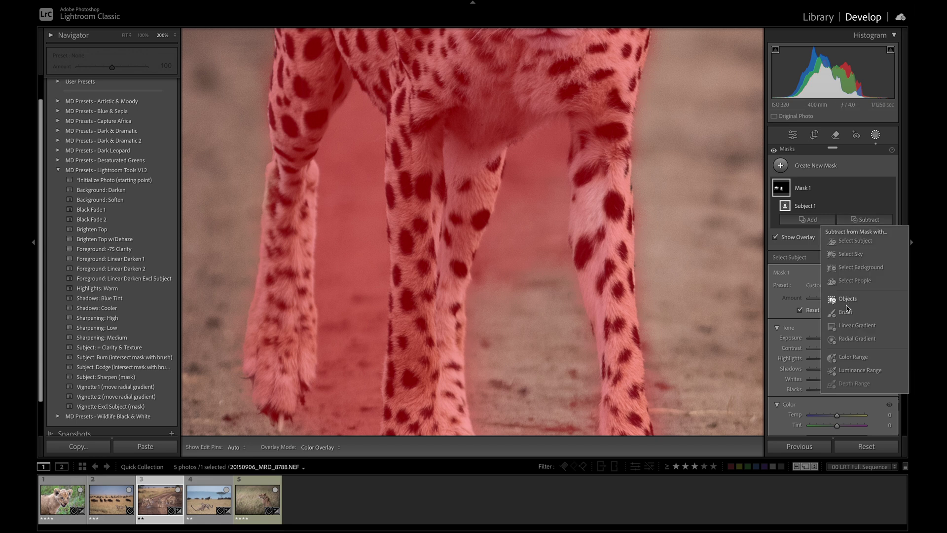
click(851, 254)
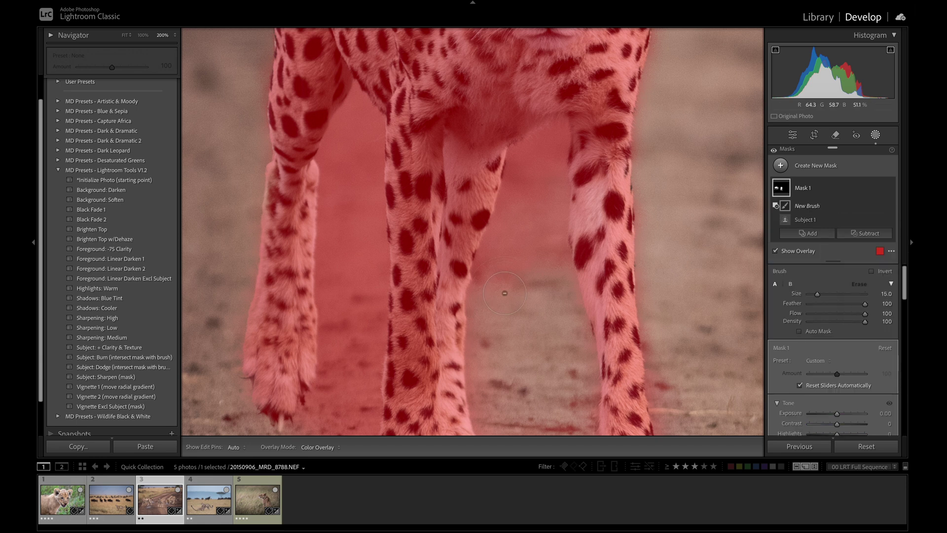
mouse_move(480, 367)
mouse_down()
mouse_move(496, 264)
mouse_move(533, 161)
mouse_move(553, 139)
mouse_move(540, 222)
mouse_move(542, 249)
mouse_up()
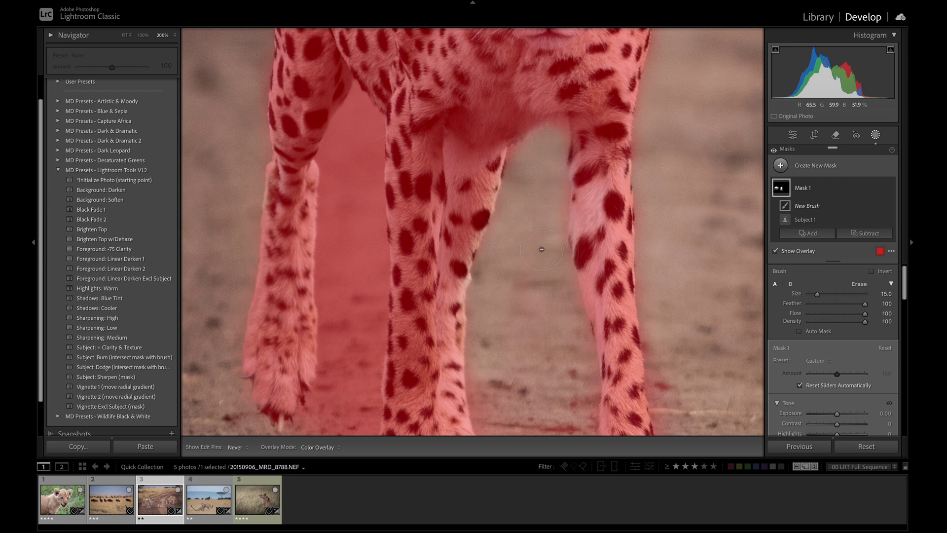
drag(539, 305, 540, 306)
drag(514, 362, 523, 261)
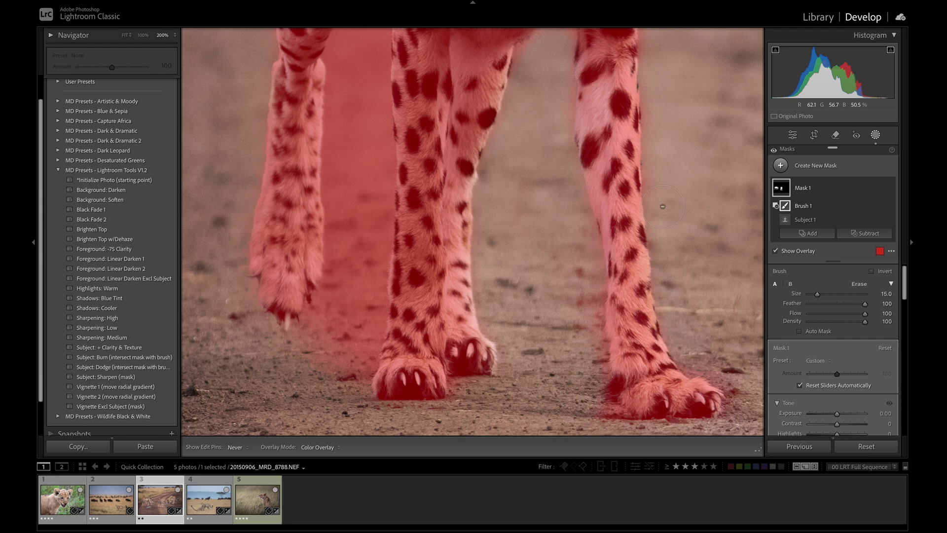
mouse_move(347, 353)
mouse_down()
mouse_move(330, 341)
mouse_move(331, 378)
mouse_move(351, 377)
mouse_move(364, 227)
mouse_move(380, 209)
mouse_move(357, 97)
mouse_move(370, 37)
mouse_move(367, 102)
mouse_up()
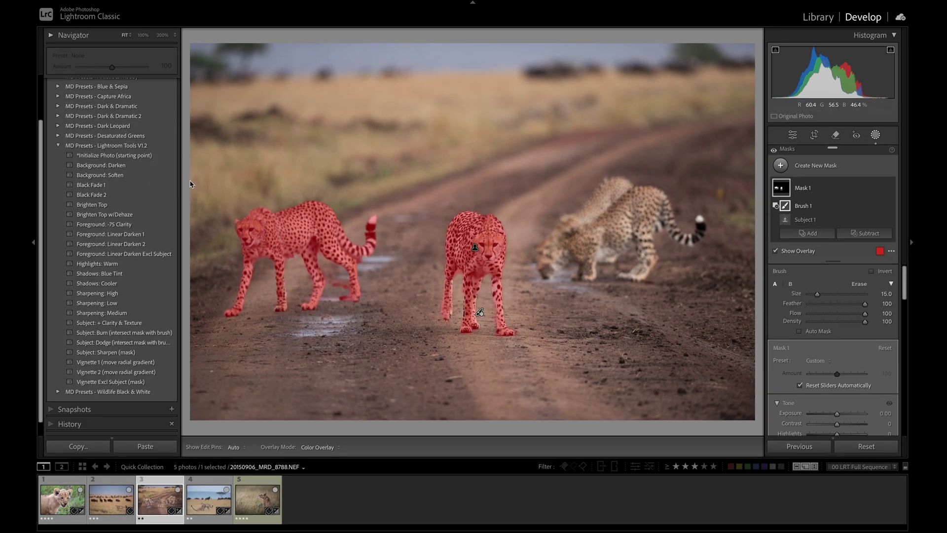
Step: Apply the Brighten Top w/Dehaze preset and extend its gradient further down the photo
click(126, 218)
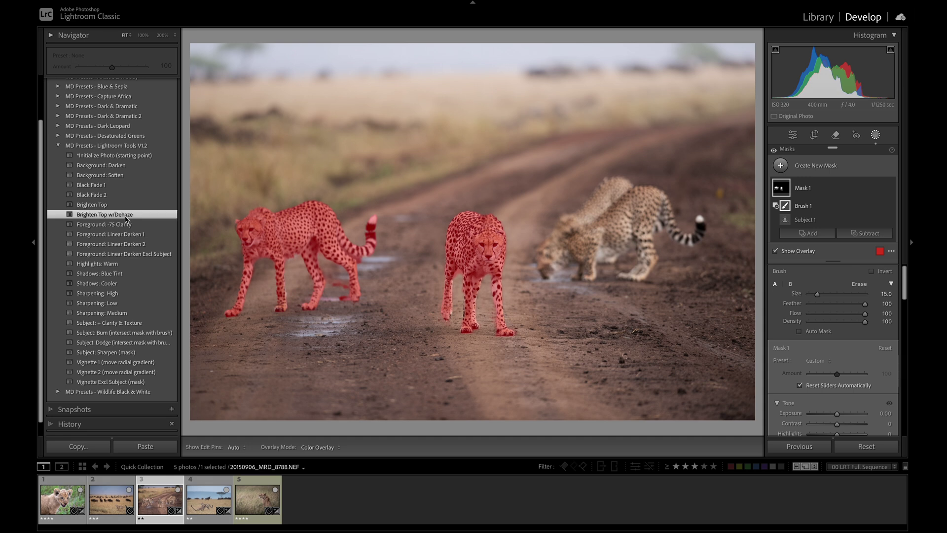
click(479, 104)
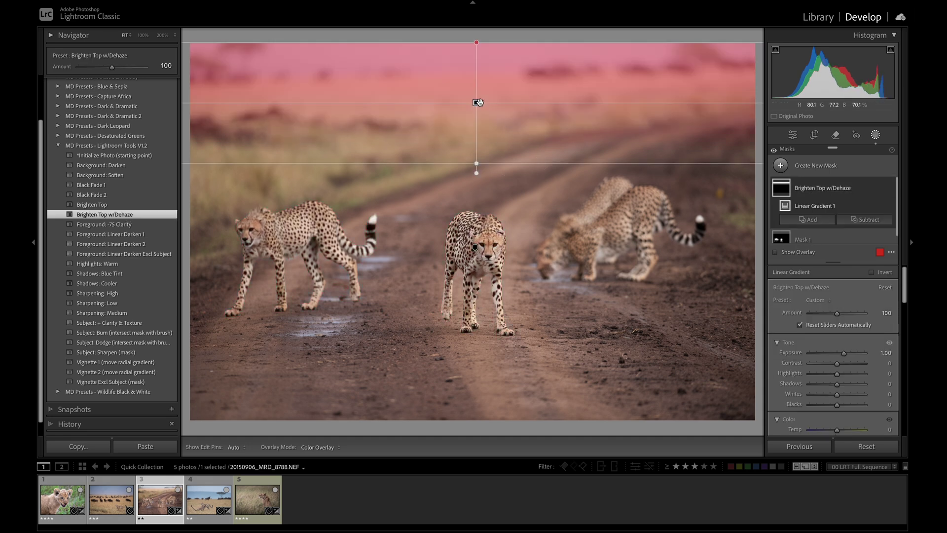
key(o)
drag(477, 169, 468, 240)
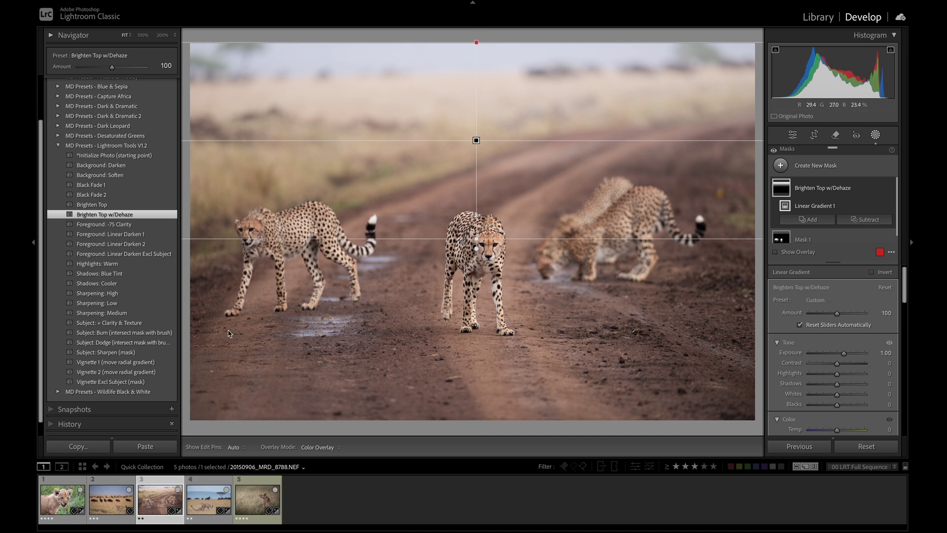
key(Escape)
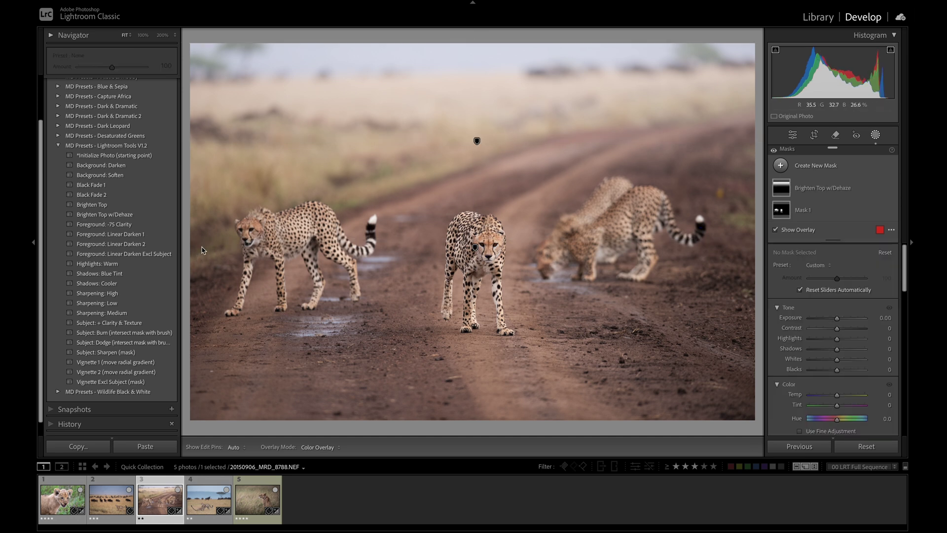
Step: Apply the Foreground: Linear Darken 2, Sharpening: Medium and Vignette Excl Subject presets
click(131, 247)
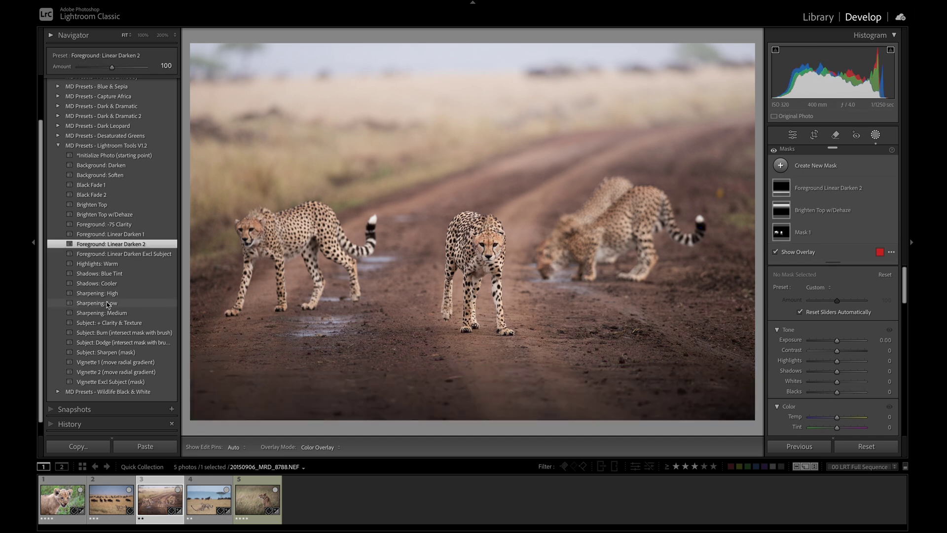
click(114, 315)
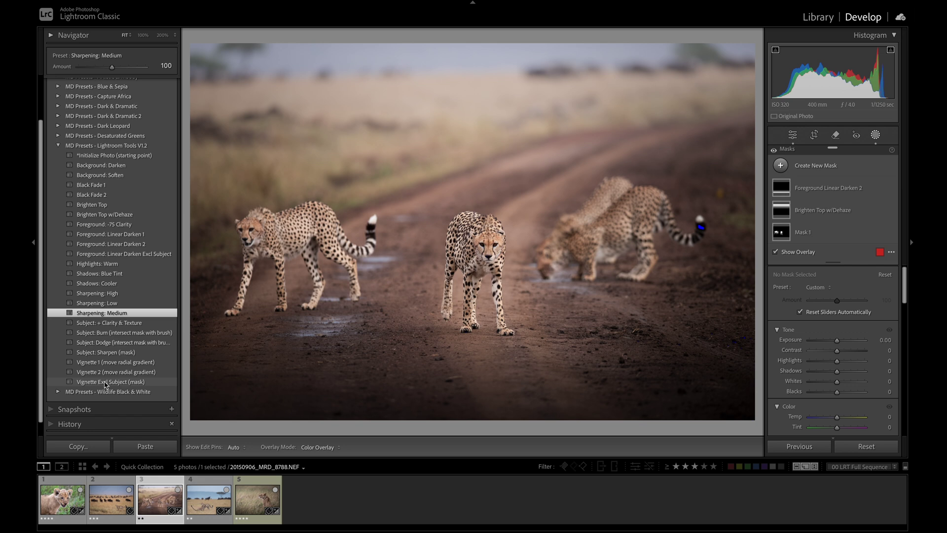
click(105, 382)
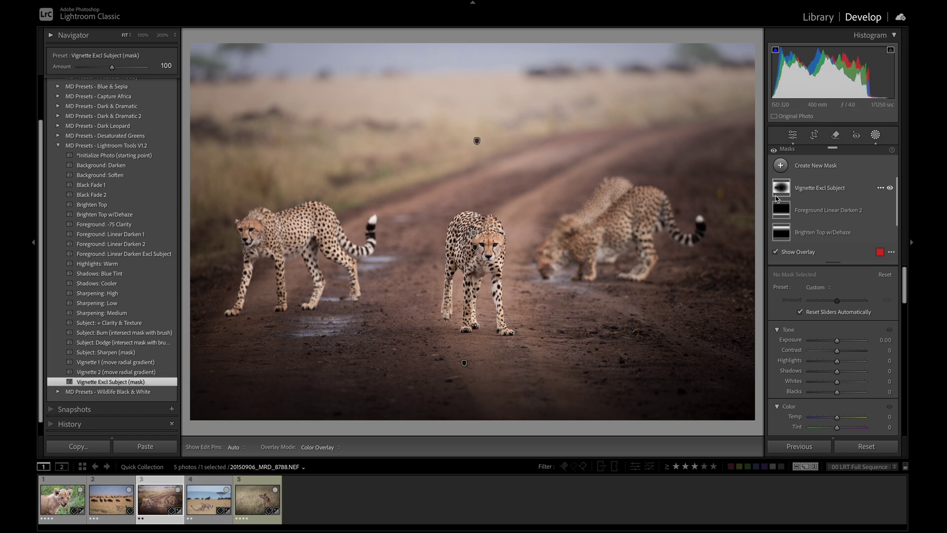
Step: Apply the Black Fade 2 preset and inspect its mask's tone curve
mouse_move(787, 191)
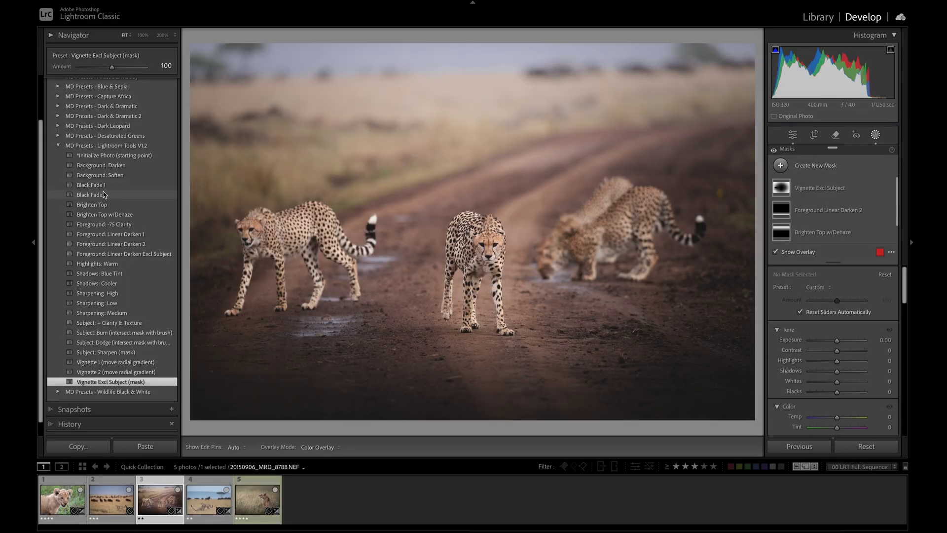
click(102, 196)
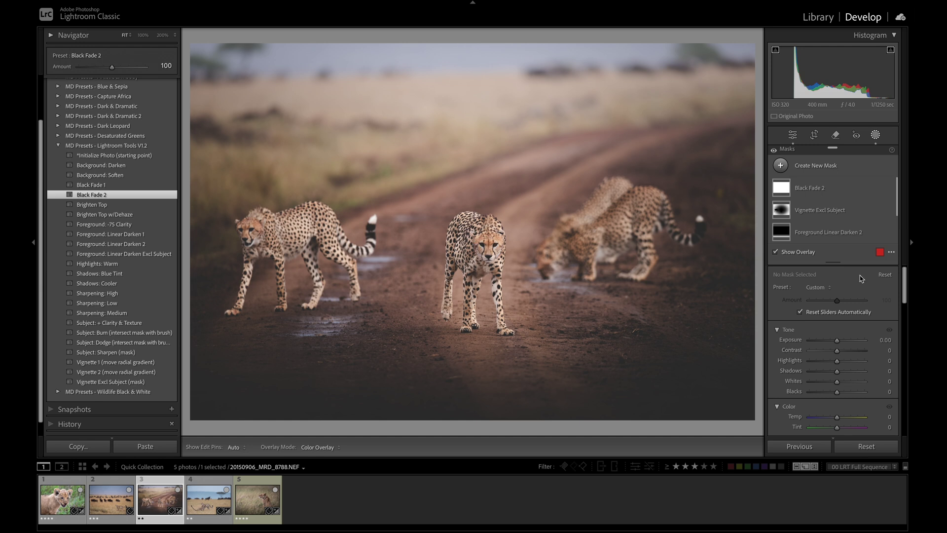
click(876, 135)
scroll(836, 330, up, 1)
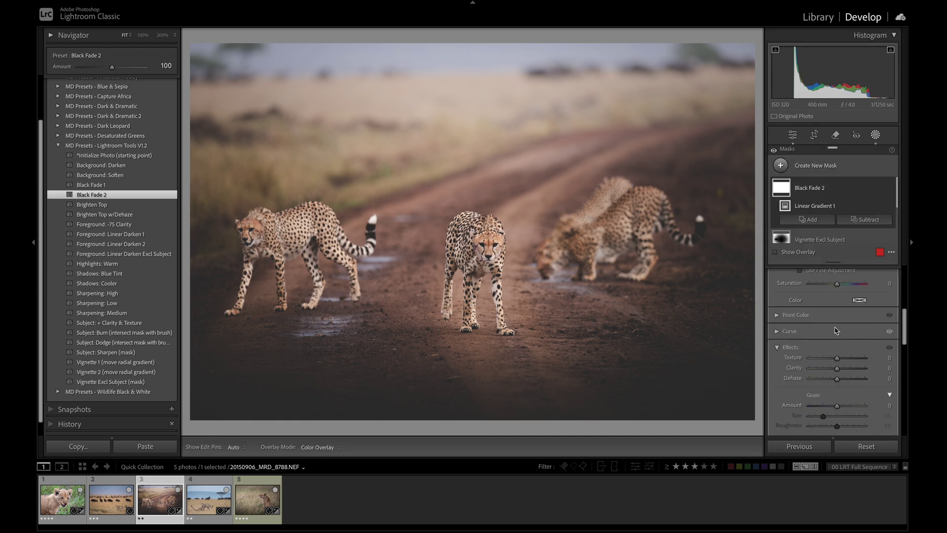
click(778, 332)
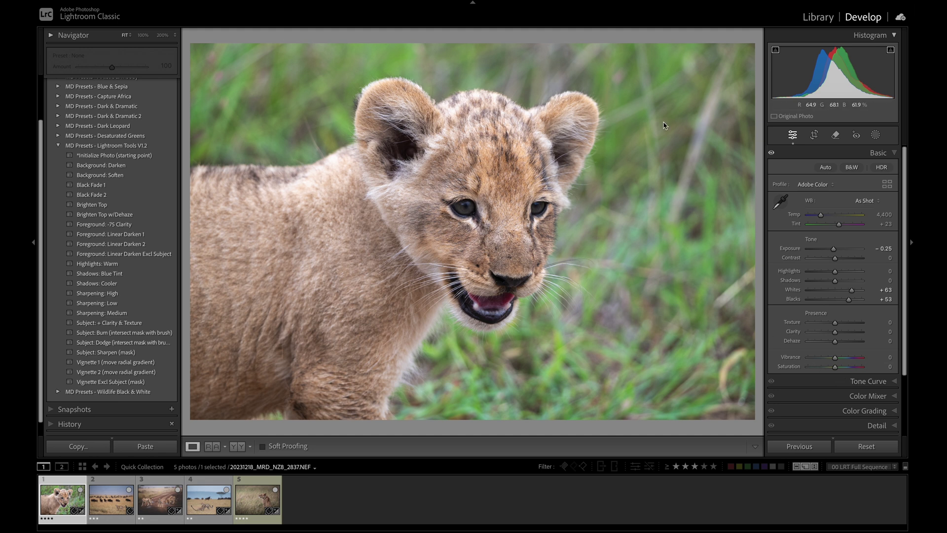
Step: In the Color Mixer Hue panel, shift the grass's Green and Yellow hues toward olive
click(861, 396)
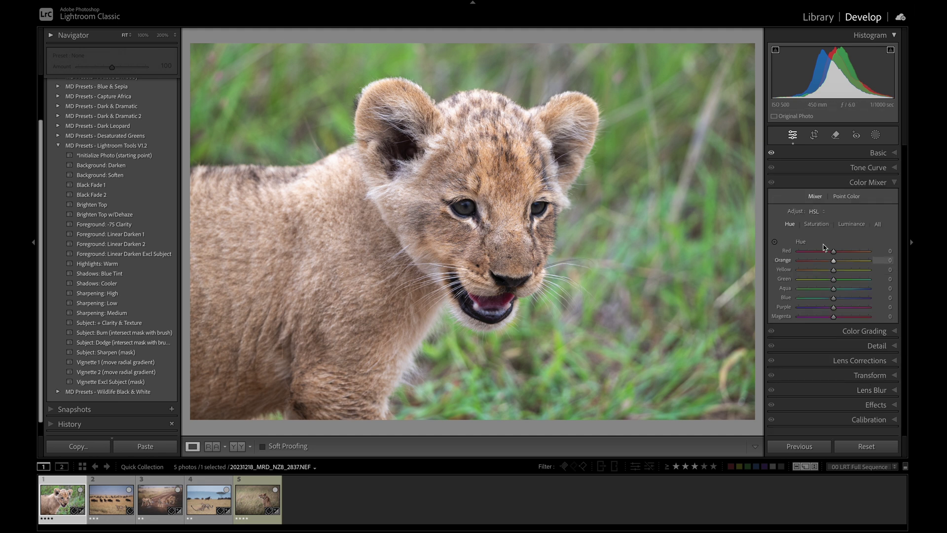
click(817, 225)
click(791, 225)
click(775, 242)
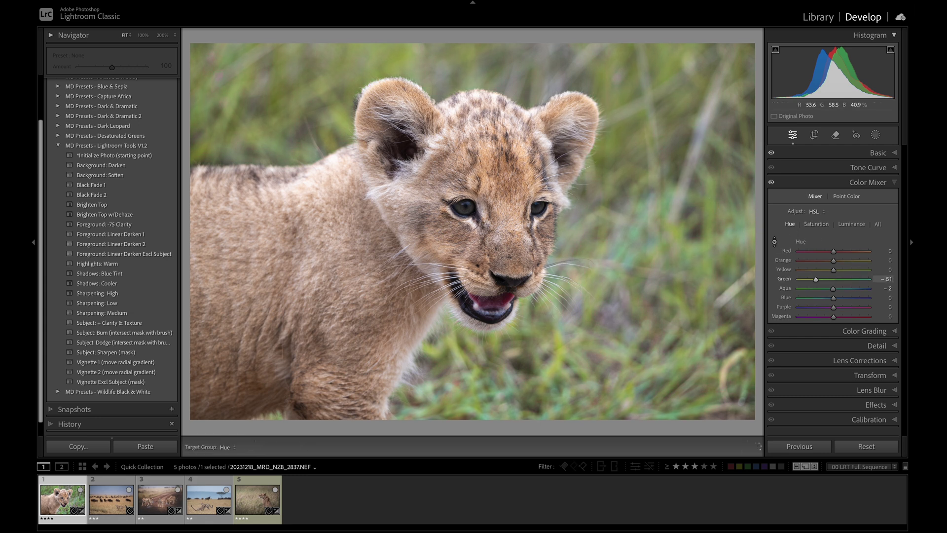
drag(758, 447, 754, 448)
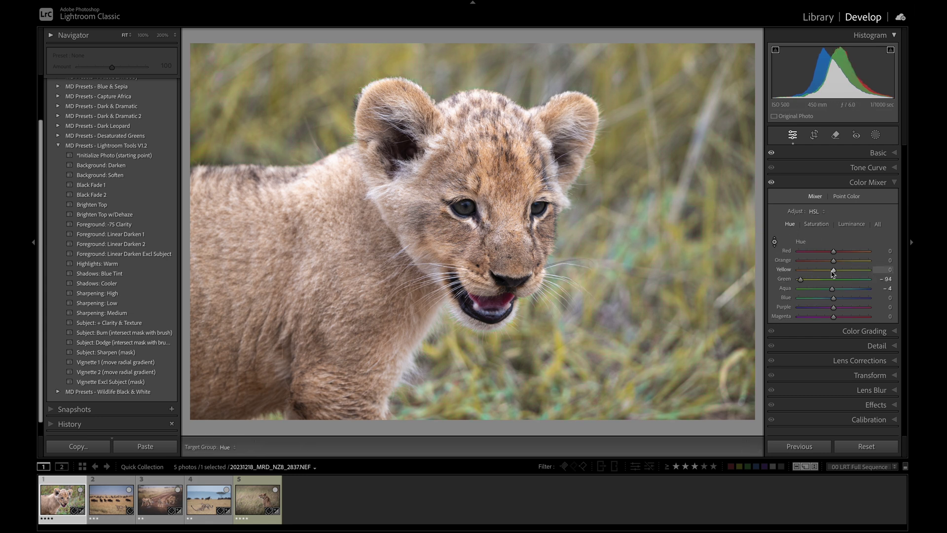
mouse_move(831, 273)
mouse_down()
mouse_move(811, 274)
mouse_move(820, 282)
mouse_move(823, 272)
mouse_up()
click(817, 224)
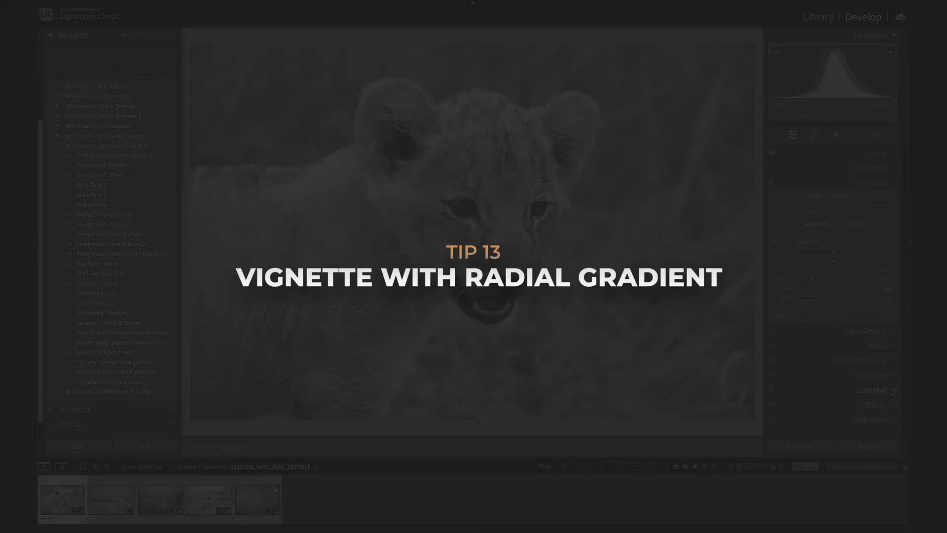
Step: Reset the Post-Crop Vignetting amount to zero
click(876, 405)
drag(835, 304, 826, 310)
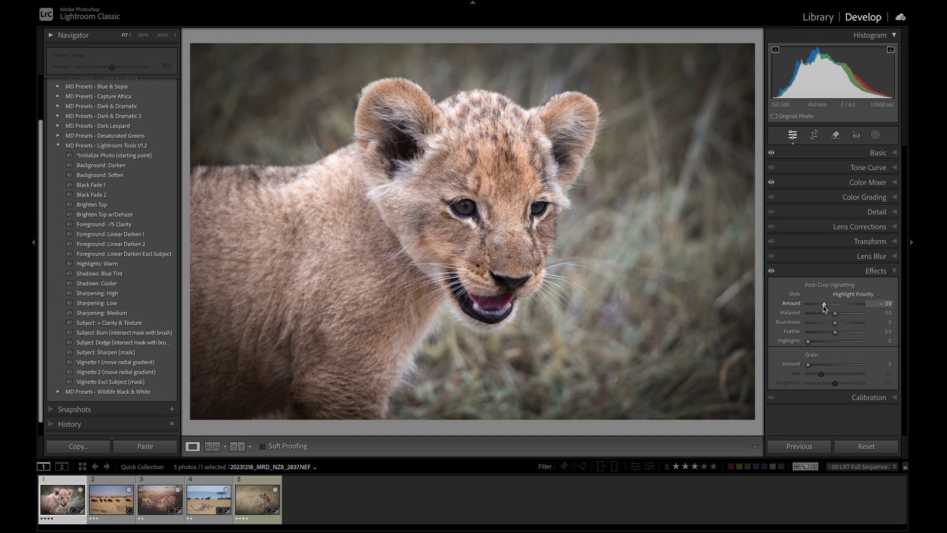
double_click(826, 306)
Step: Add an inverted radial gradient around the cub's face with Exposure -0.69, Blacks -12 and Temp -33
click(876, 135)
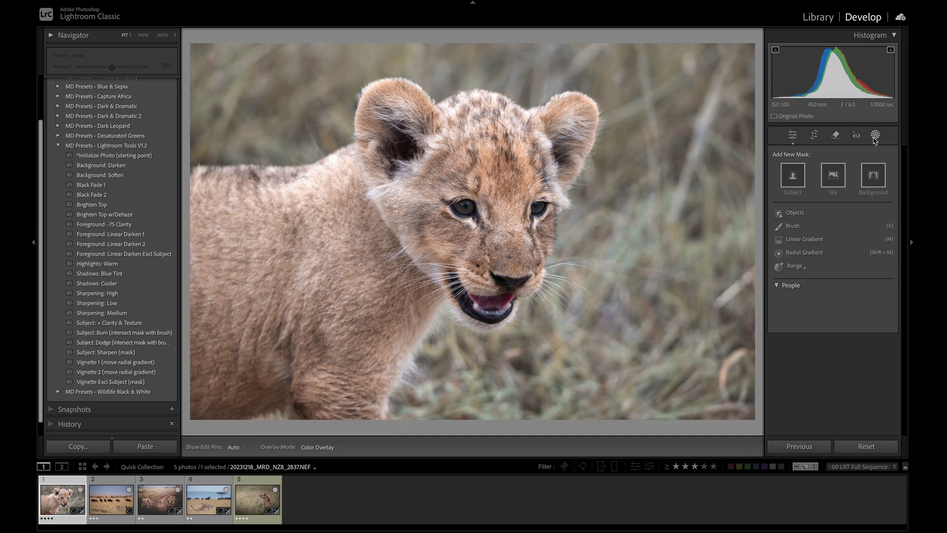
click(807, 257)
mouse_move(471, 217)
mouse_down()
mouse_move(592, 340)
mouse_move(690, 399)
mouse_up()
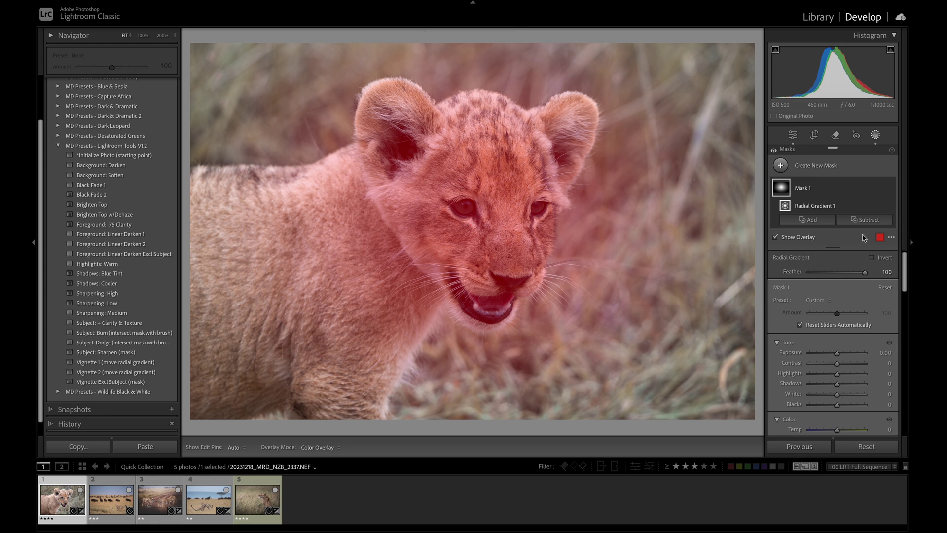
click(872, 258)
drag(837, 354, 834, 356)
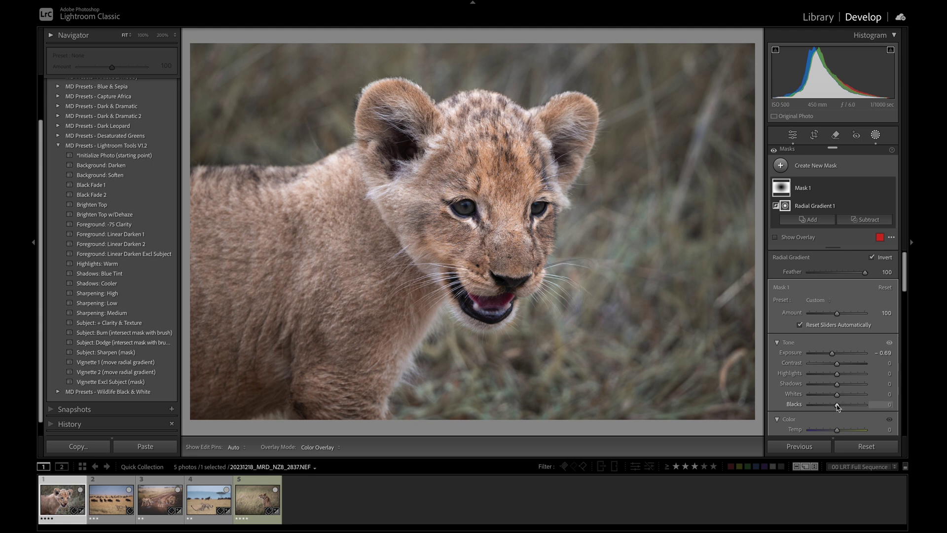
drag(837, 405, 830, 431)
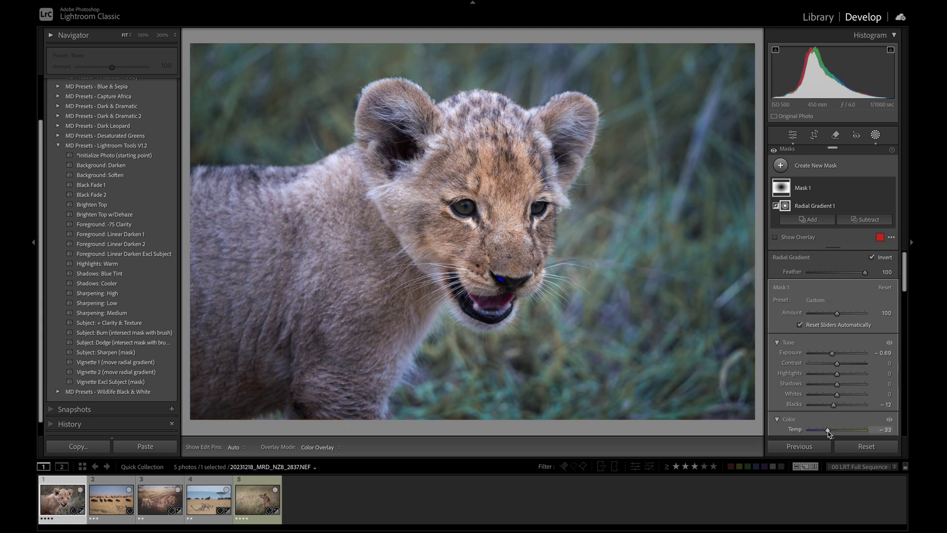
scroll(838, 375, down, 3)
scroll(841, 369, down, 10)
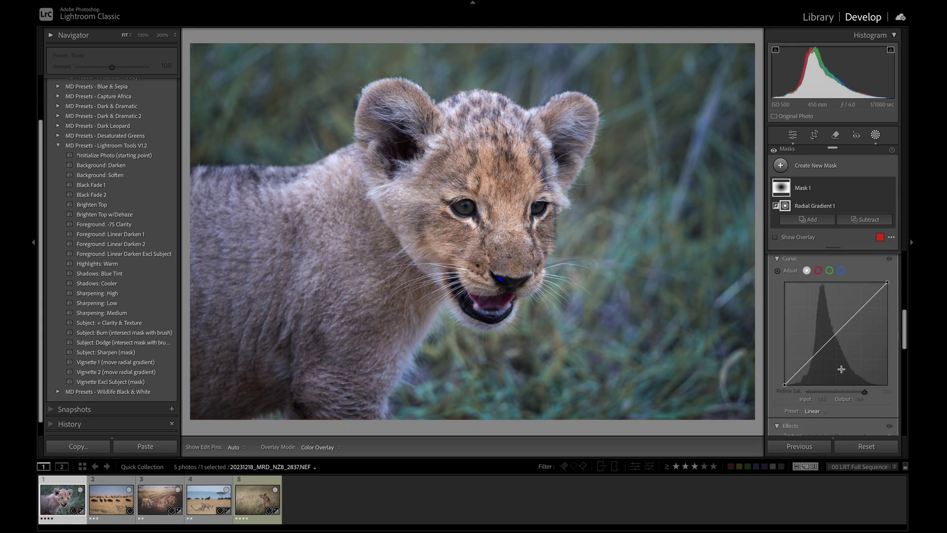
scroll(843, 371, down, 3)
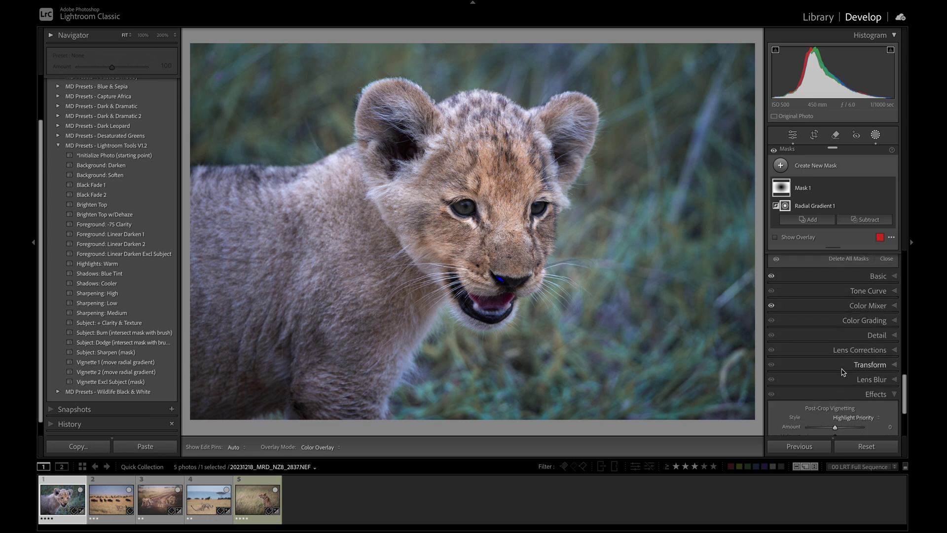
scroll(843, 372, up, 15)
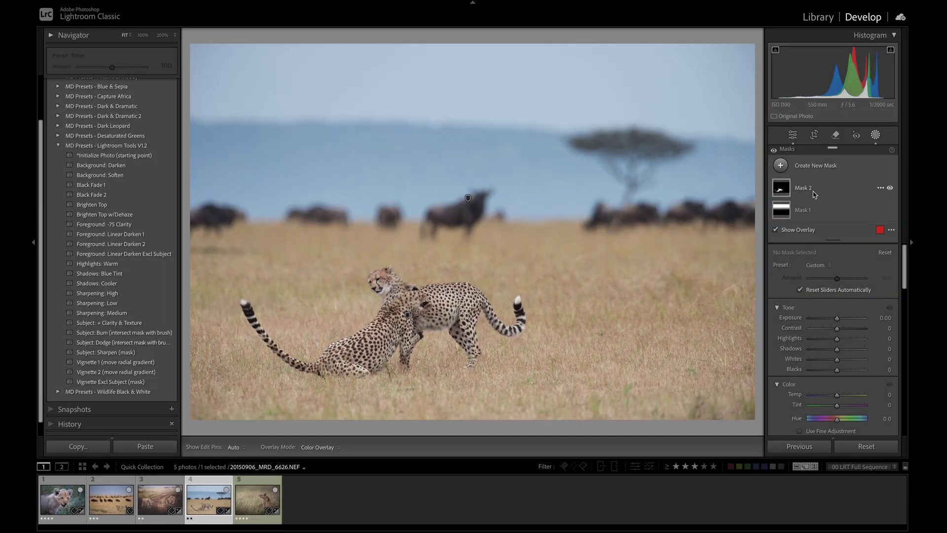
Step: Add a sky-to-grass linear gradient at Dehaze -35, its top edge lowered toward the herd
click(787, 168)
click(820, 268)
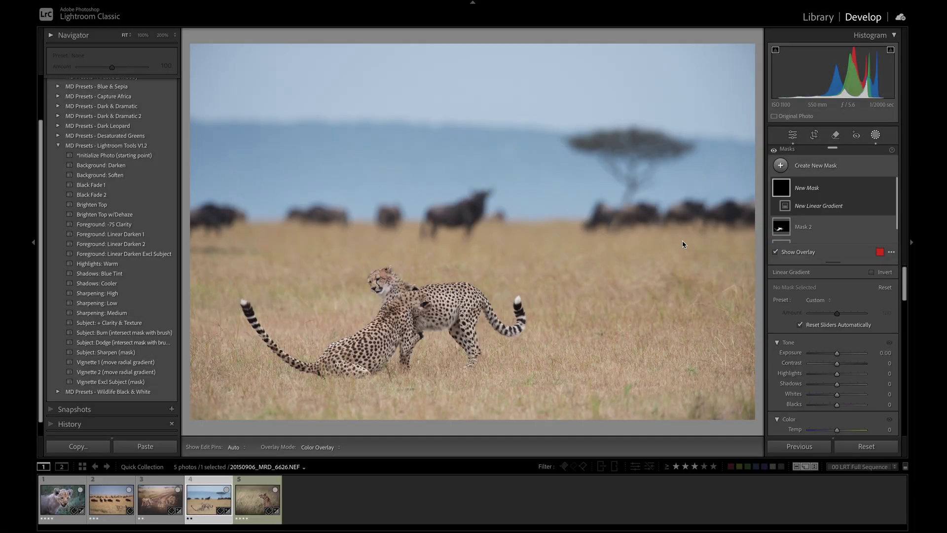
drag(485, 182, 485, 277)
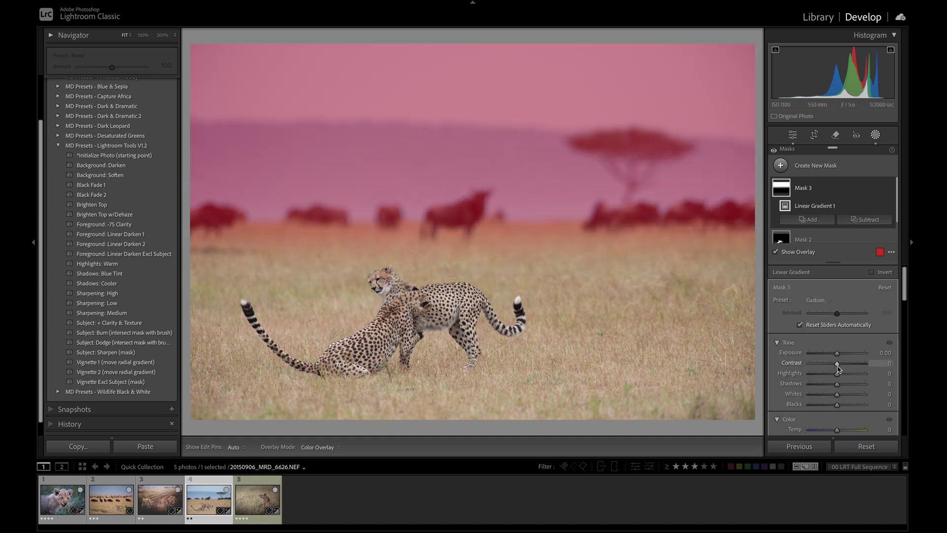
scroll(836, 366, down, 5)
scroll(837, 366, down, 5)
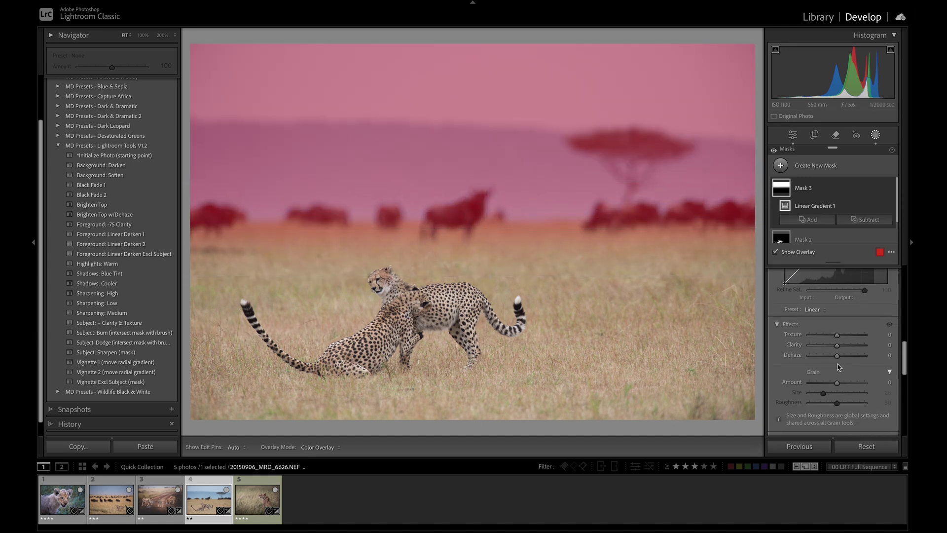
key(o)
drag(838, 359, 817, 363)
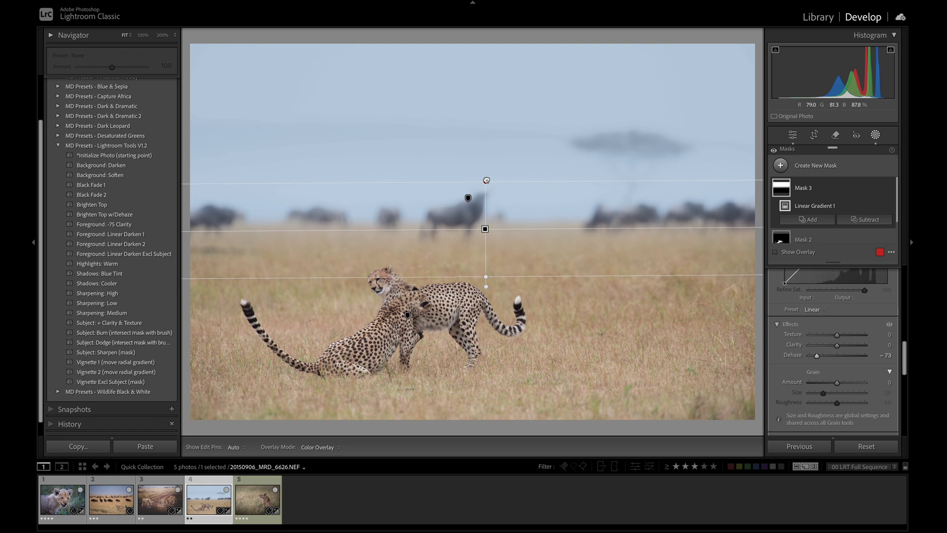
drag(486, 180, 486, 198)
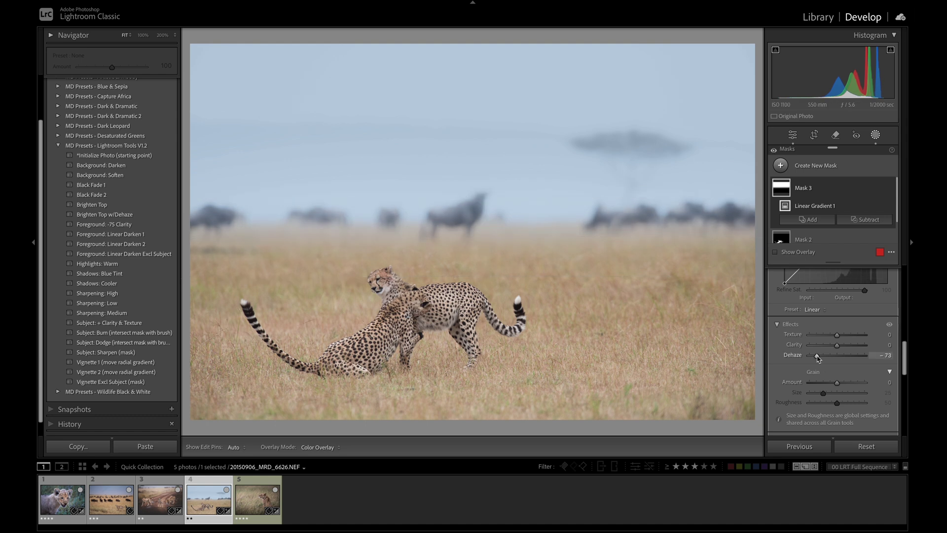
drag(818, 357, 829, 358)
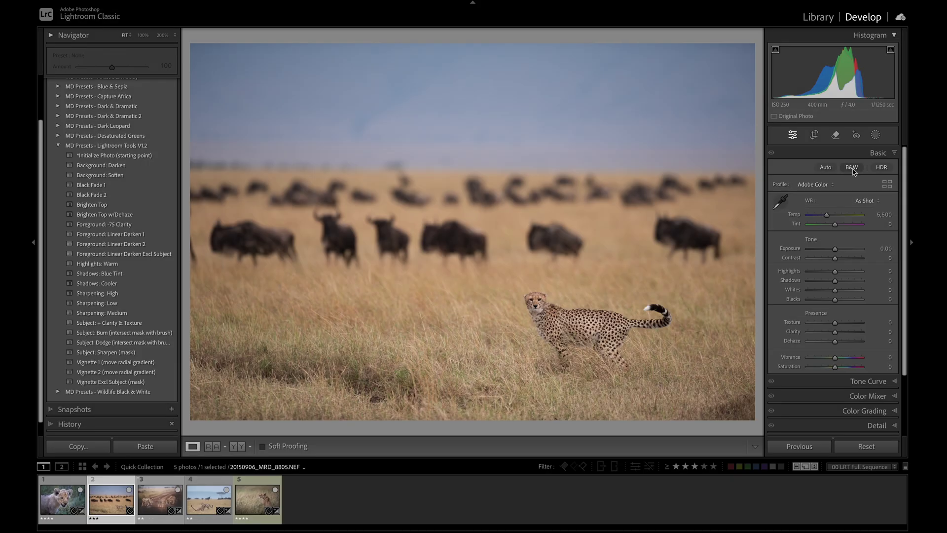
Step: Switch the lone-cheetah photo to B&W and drag Temp down to 4,766
click(852, 168)
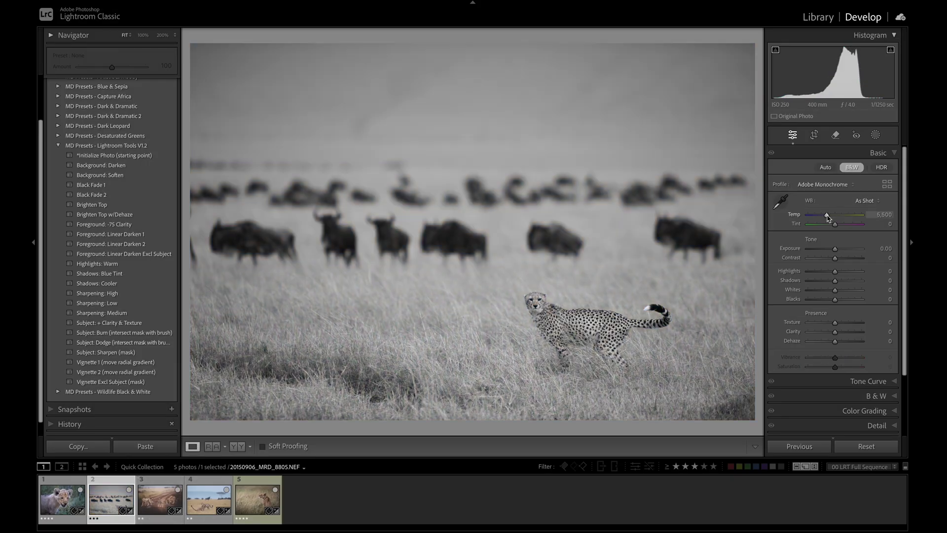
mouse_move(828, 216)
mouse_down()
mouse_move(817, 216)
mouse_move(853, 218)
mouse_move(811, 220)
mouse_move(839, 228)
mouse_up()
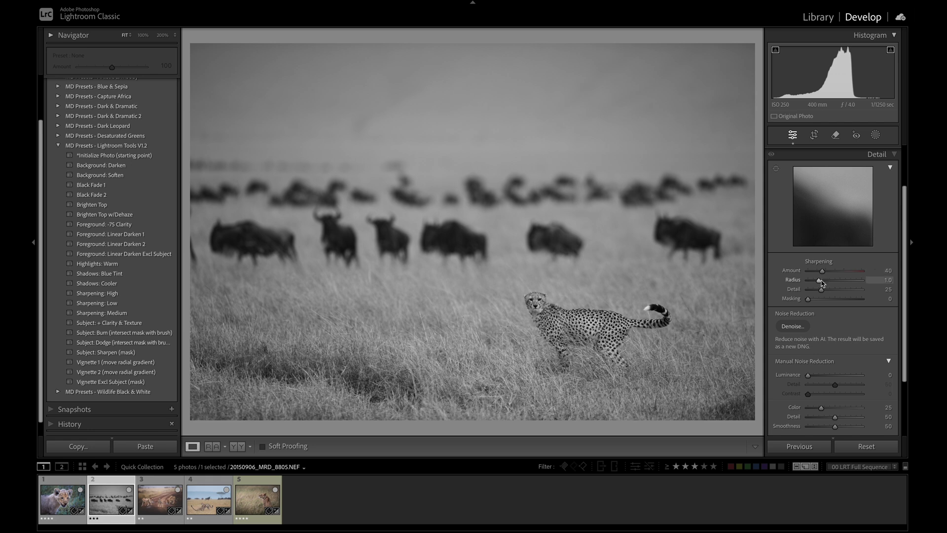
Step: Set sharpening Radius 0.5, Amount 60 and Masking 73, checking the edges at 200% zoom
drag(819, 279, 809, 280)
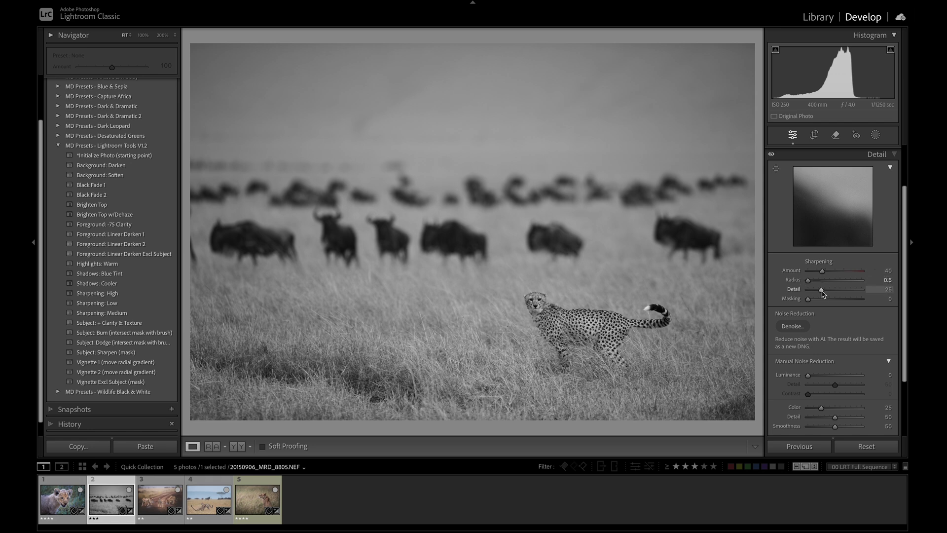
drag(822, 270, 831, 274)
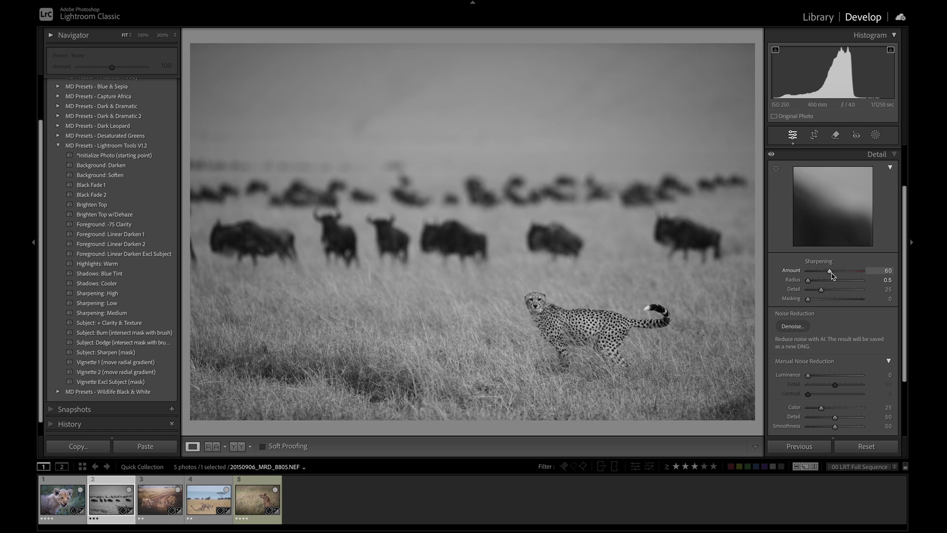
key(z)
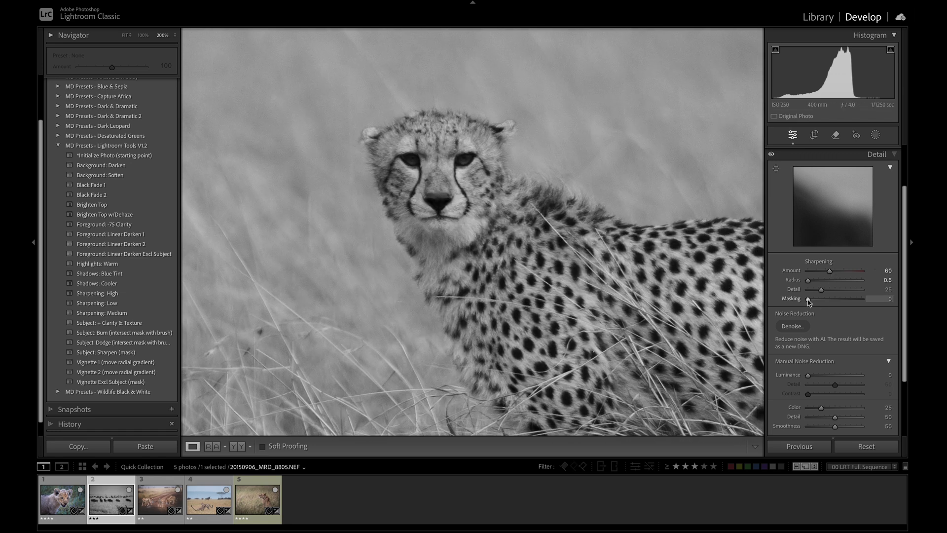
drag(809, 302, 846, 305)
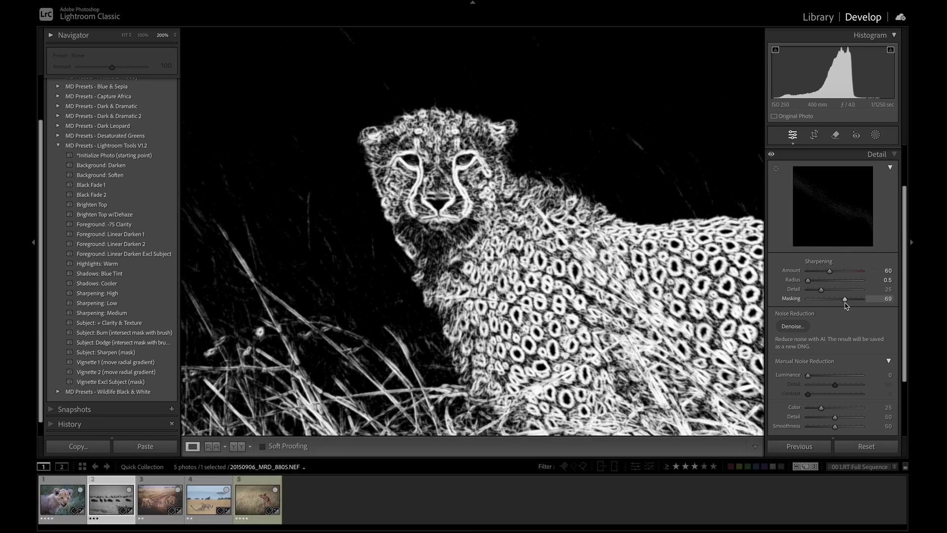
key(z)
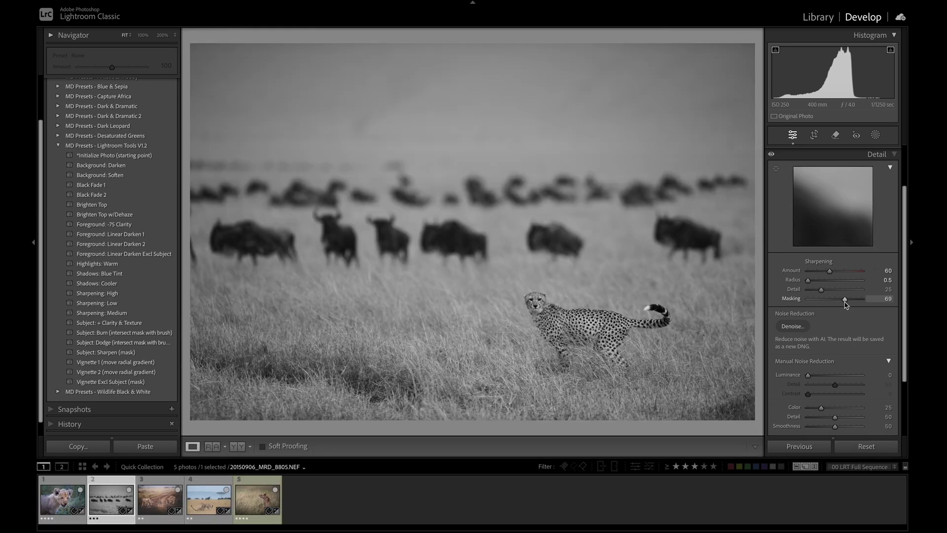
drag(846, 302, 848, 303)
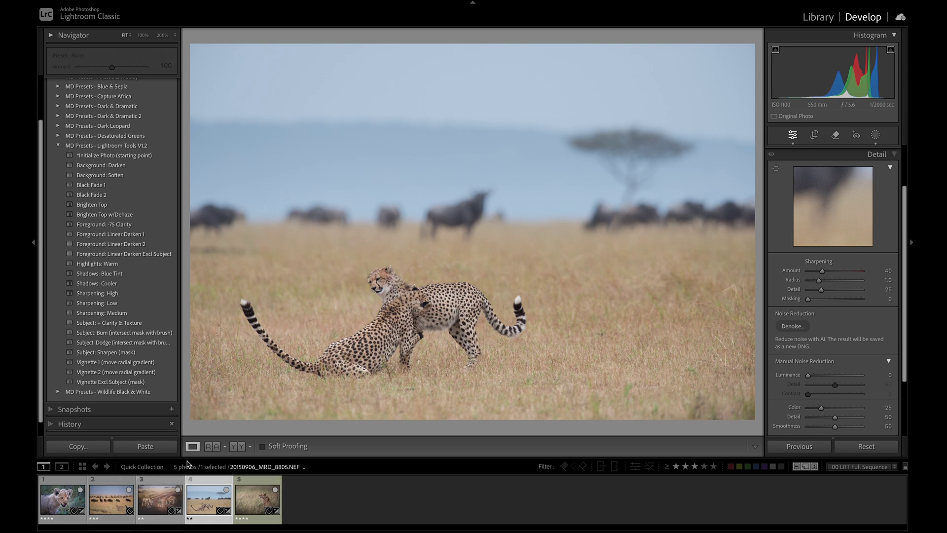
Step: Set the wildebeest-and-cheetah photo as the reference in Reference View
click(213, 448)
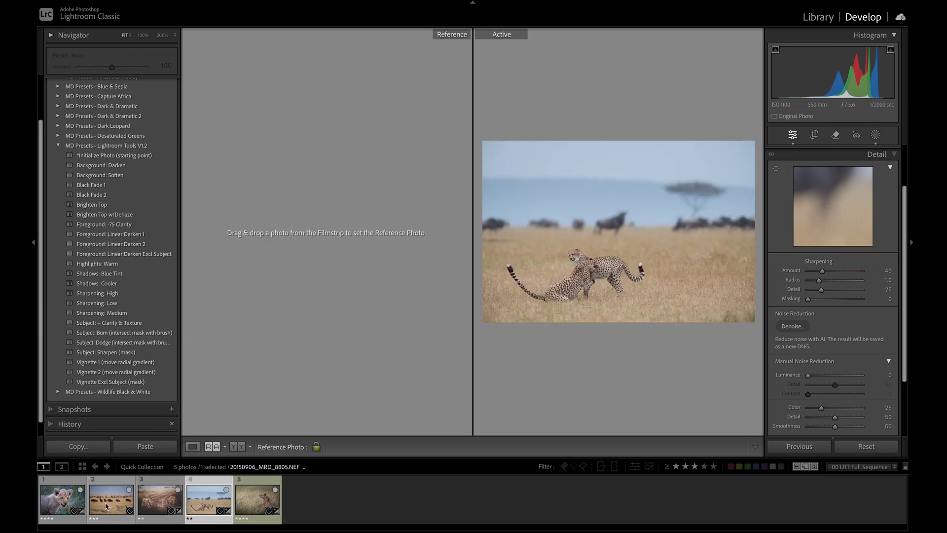
drag(106, 506, 313, 264)
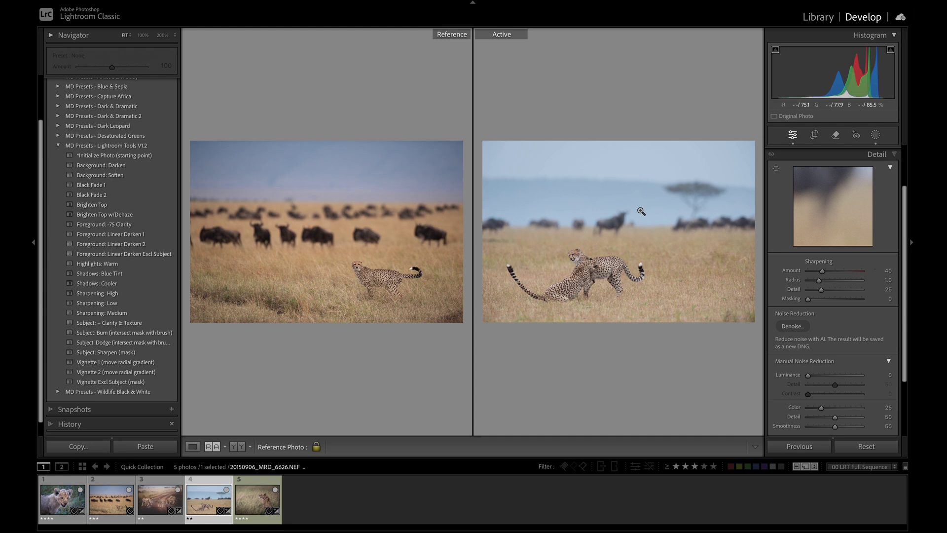
scroll(868, 276, up, 2)
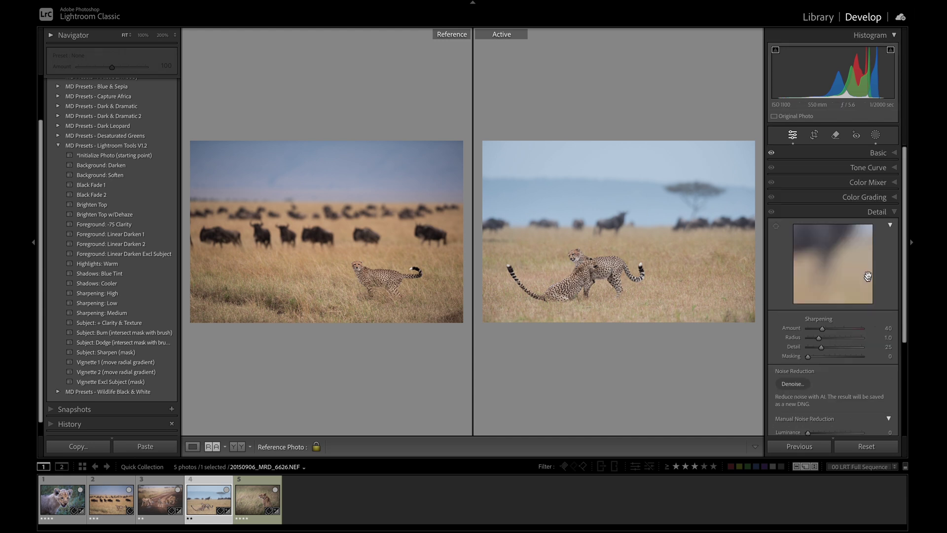
Step: Match the two-cheetah photo's Exposure, Blacks (+43), Tint (+9) and Temp (5,026) to the reference
click(878, 153)
drag(840, 249, 835, 249)
drag(837, 303, 842, 299)
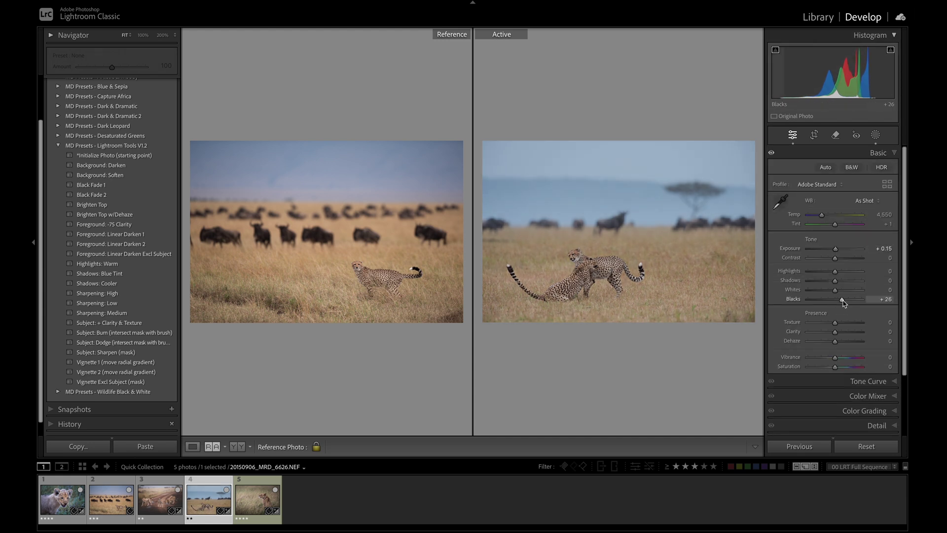
drag(836, 224, 834, 249)
drag(842, 299, 847, 300)
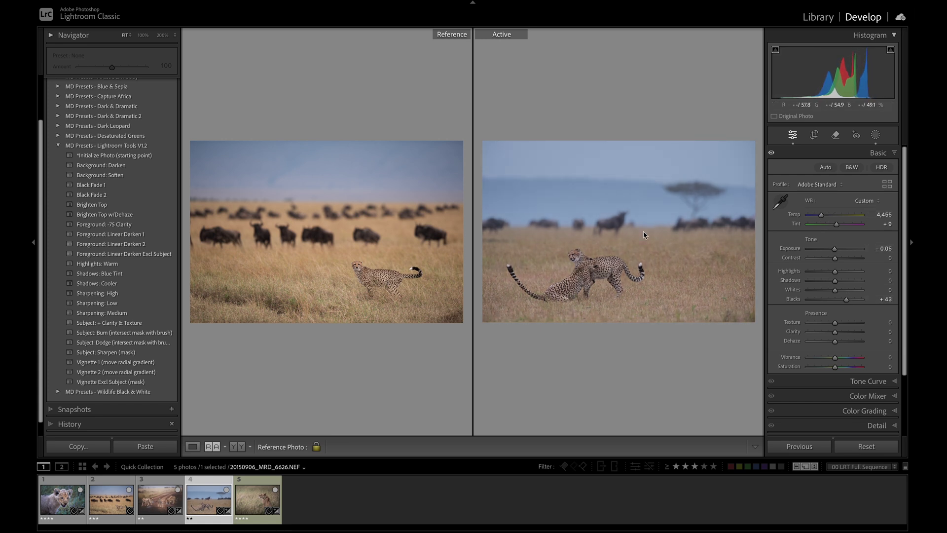
drag(821, 216, 825, 217)
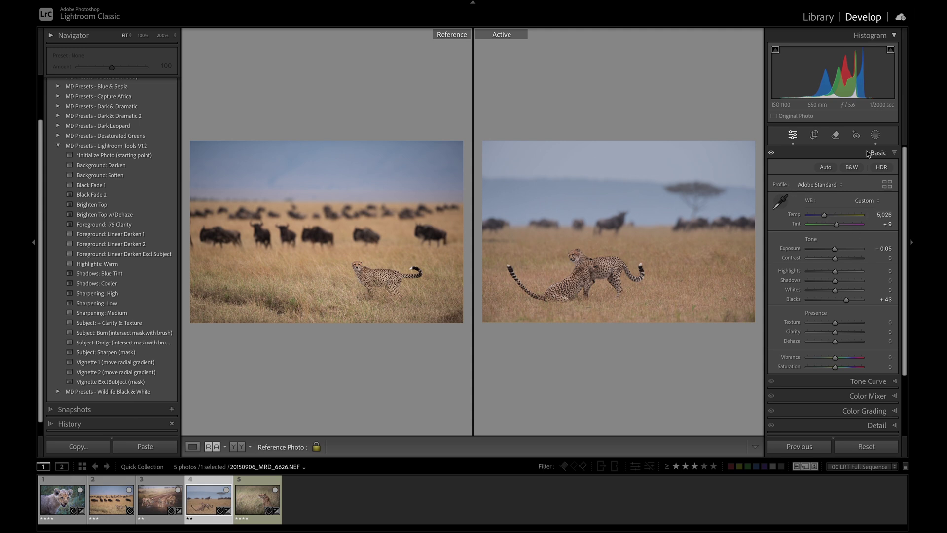
Step: Add a linear gradient over the sky with Exposure -0.37 and Tint 19
click(875, 134)
click(780, 165)
click(814, 268)
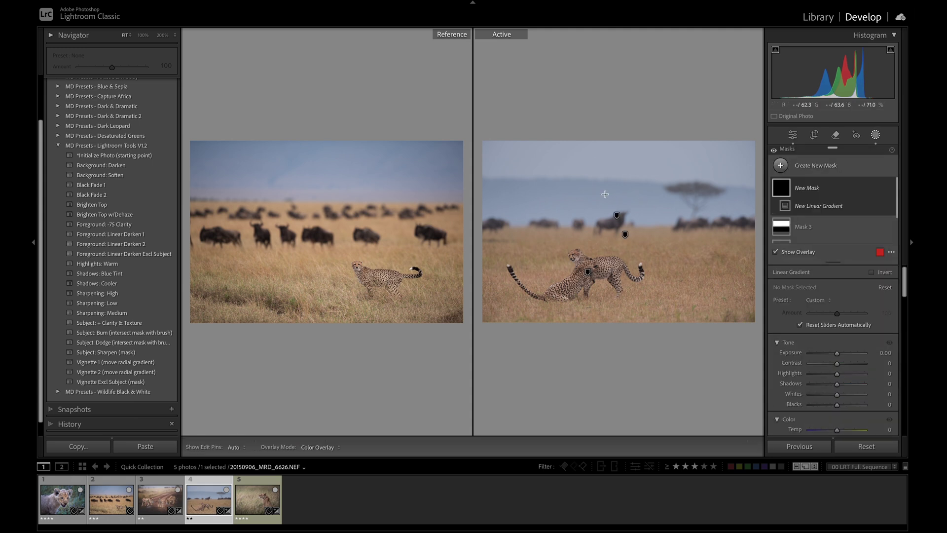
drag(615, 199, 604, 219)
drag(836, 353, 834, 354)
scroll(834, 353, down, 3)
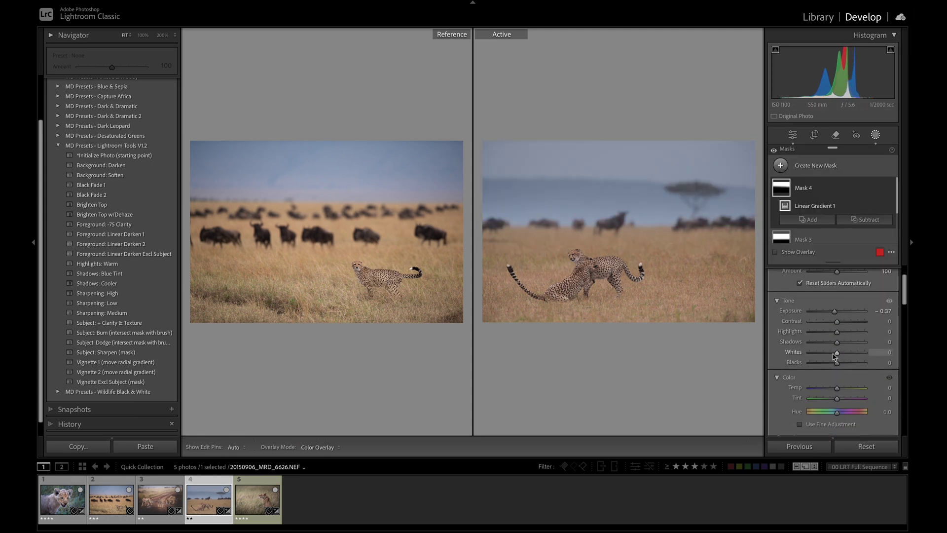
drag(837, 398, 844, 401)
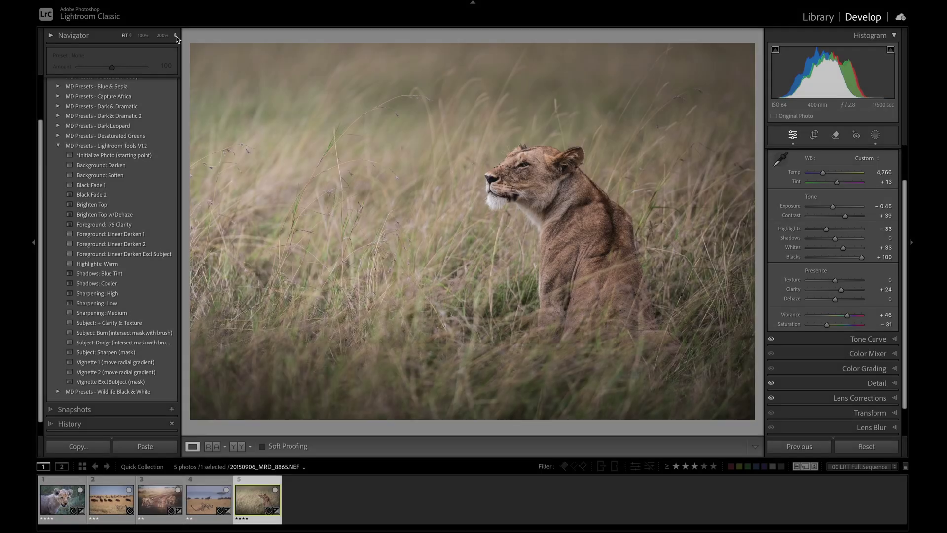
click(164, 35)
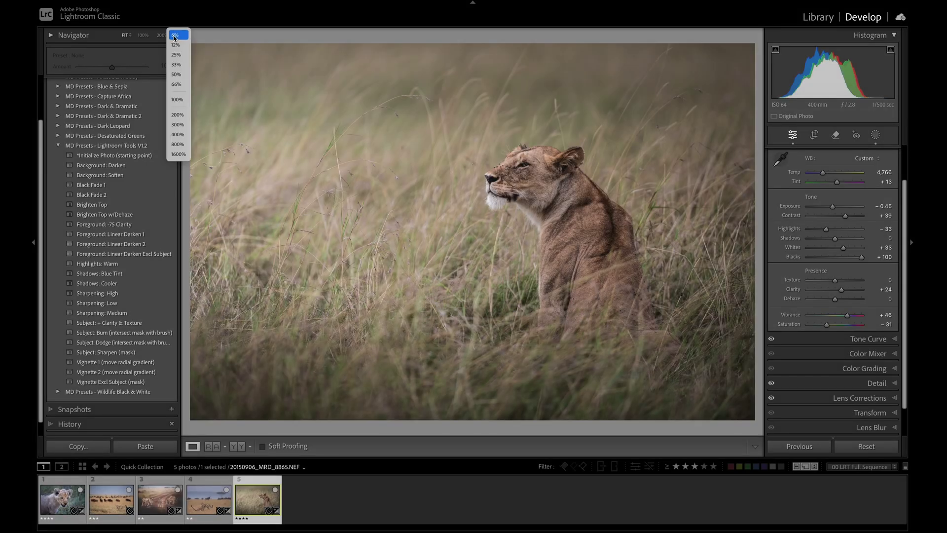
click(176, 45)
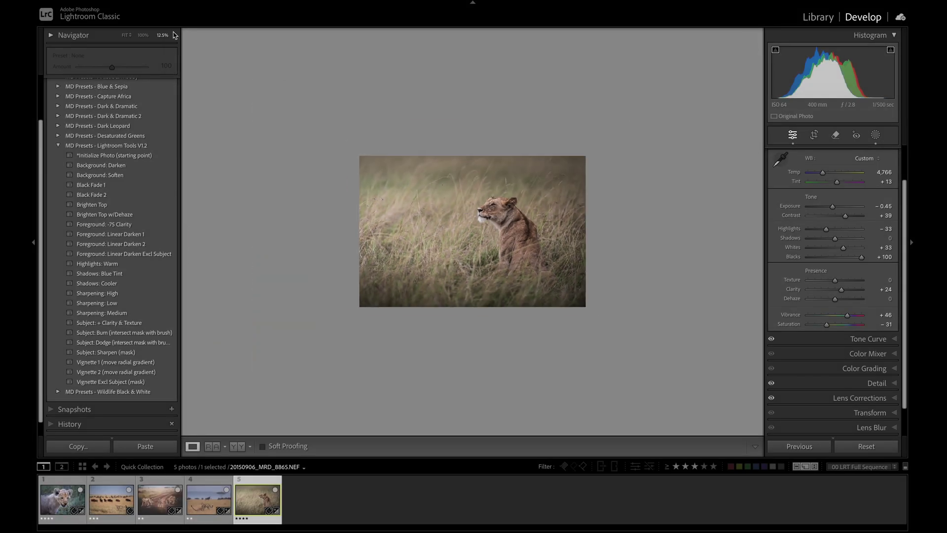
click(175, 35)
click(178, 22)
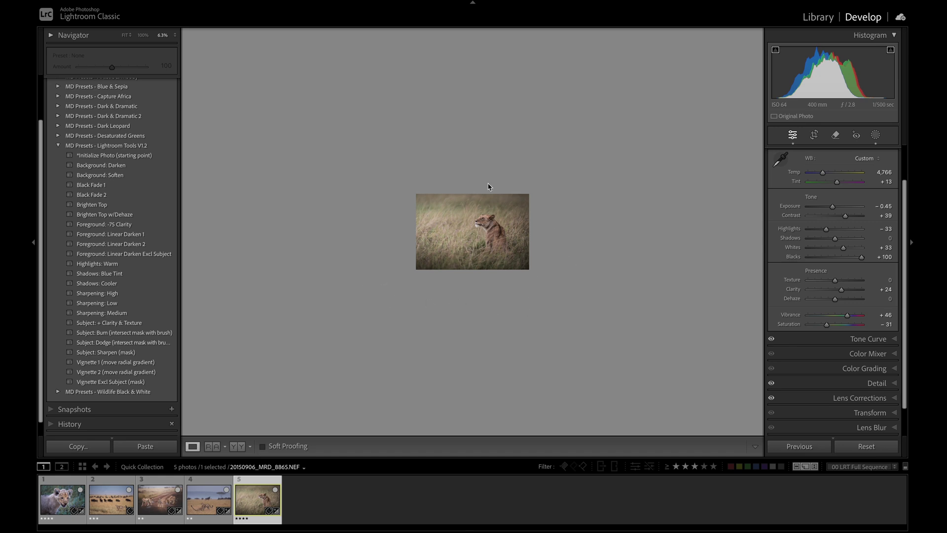
click(513, 231)
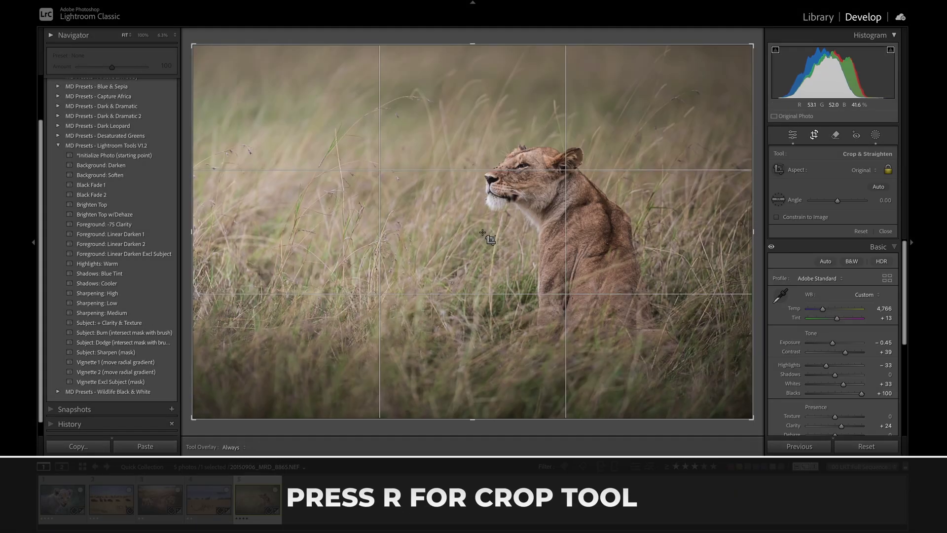
Step: Tighten the landscape crop from the bottom-left, keeping the lioness right of centre
drag(192, 419, 225, 393)
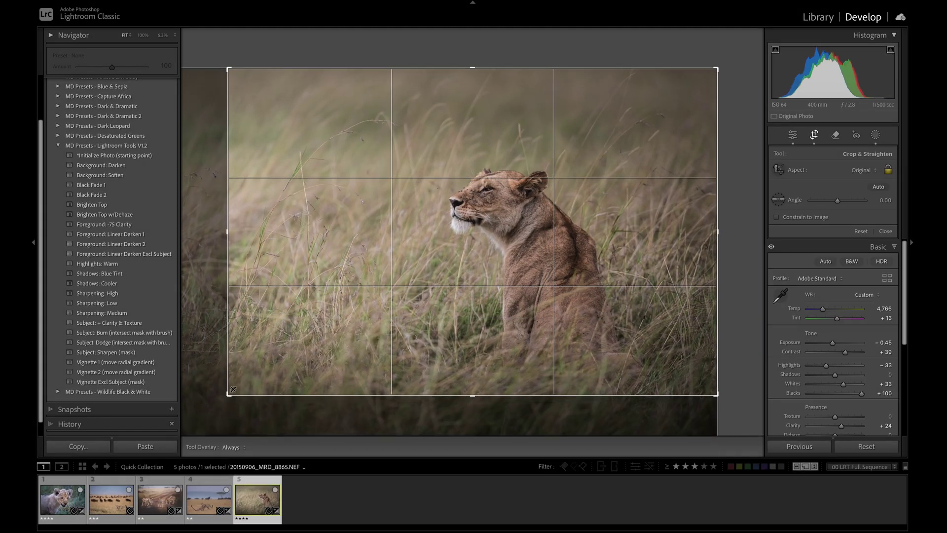
drag(429, 287, 465, 263)
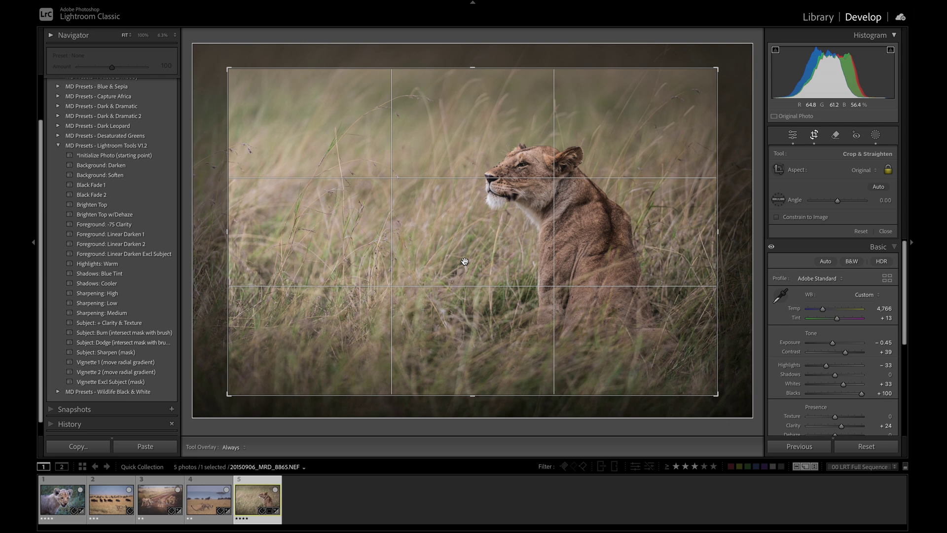
key(x)
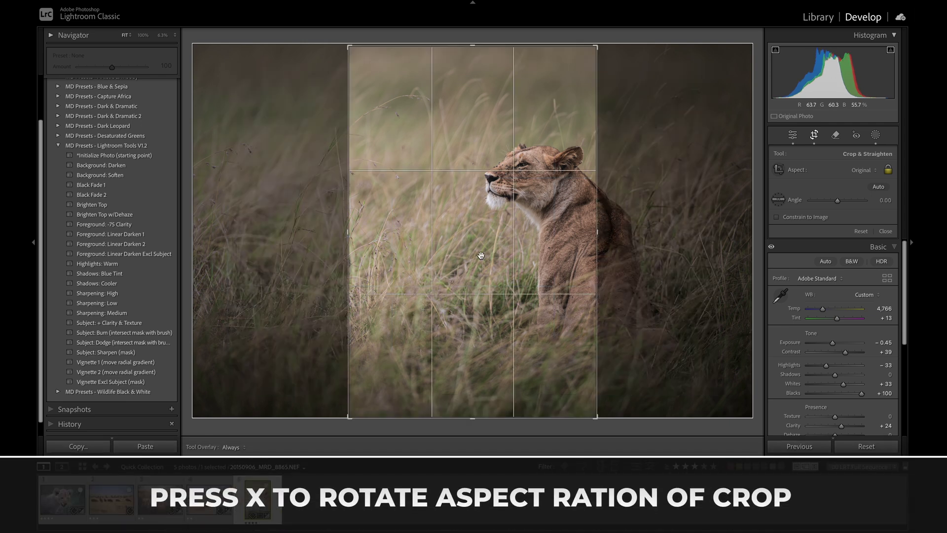
drag(486, 255, 463, 255)
key(x)
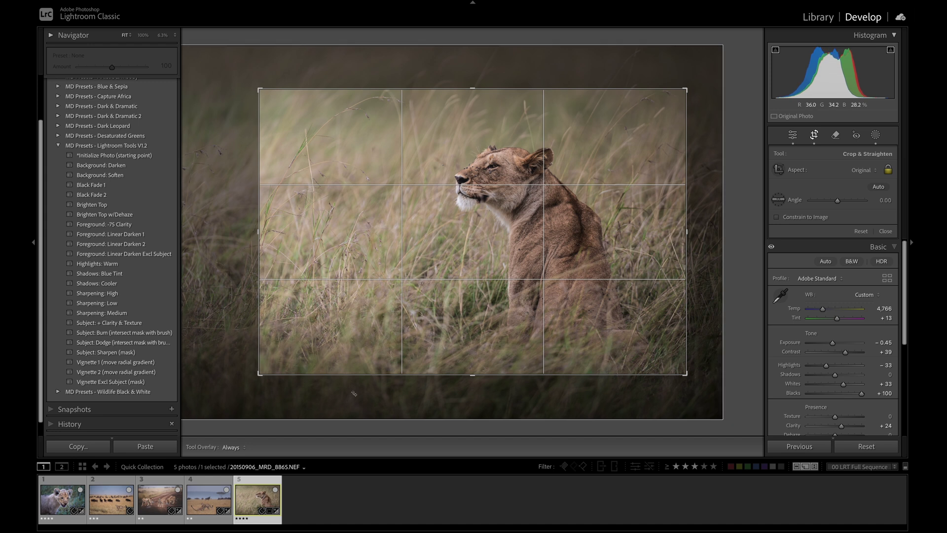
drag(260, 373, 225, 390)
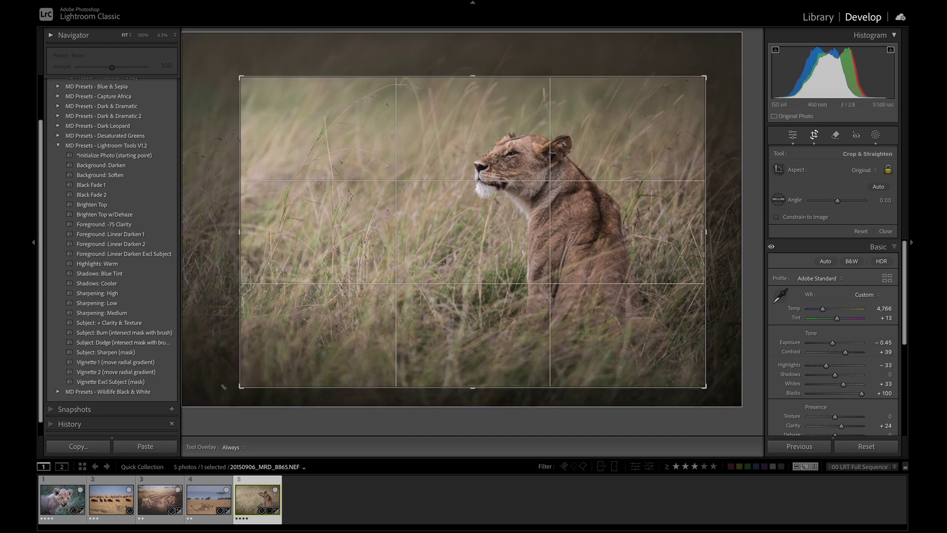